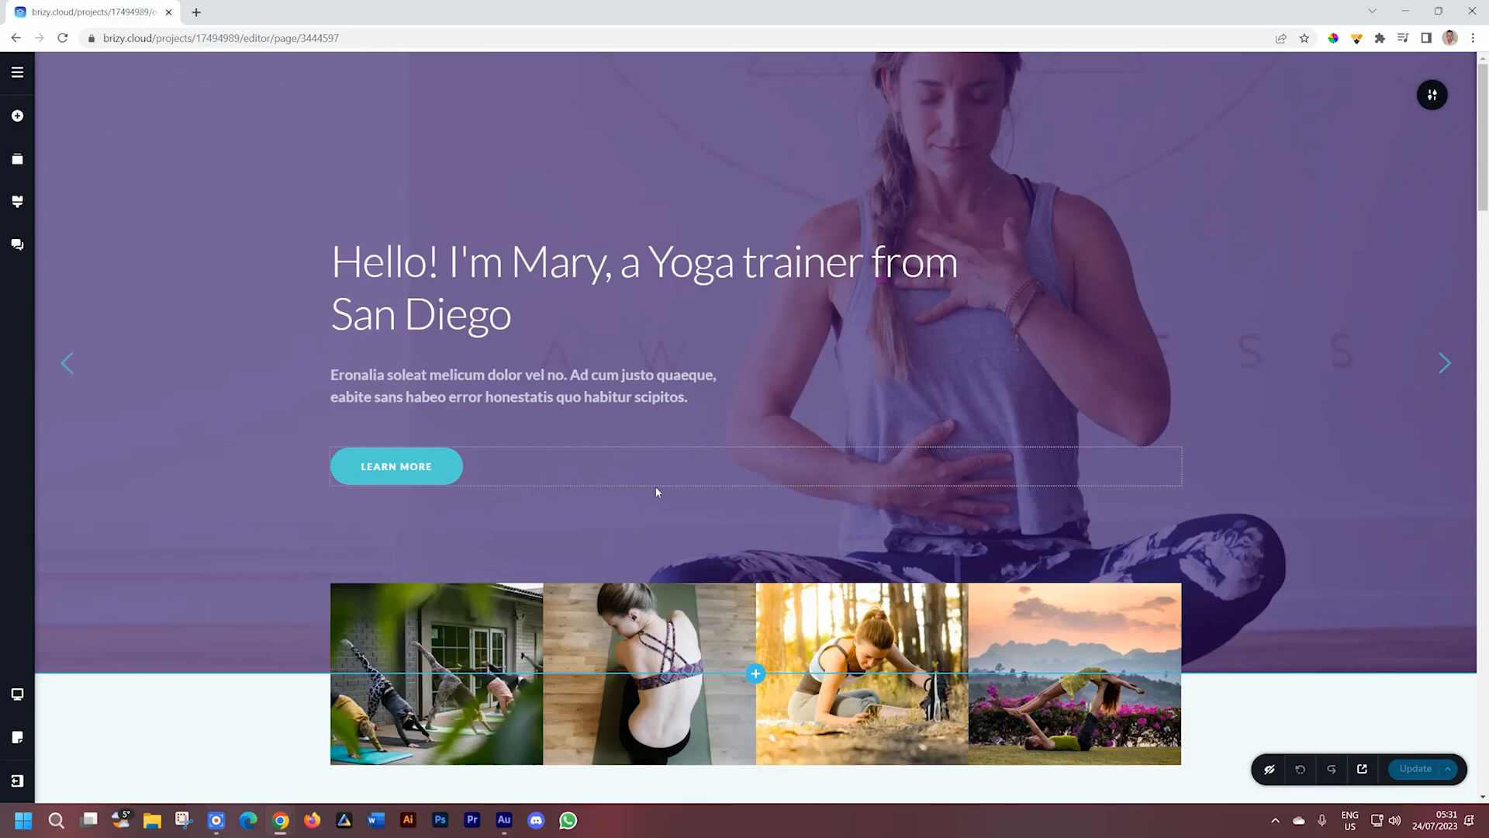
Step: Insert the light header block with the logo beside a Services, Portfolio, Contact menu and move it to the page's top
{"action": "left_click", "coordinate": [755, 673]}
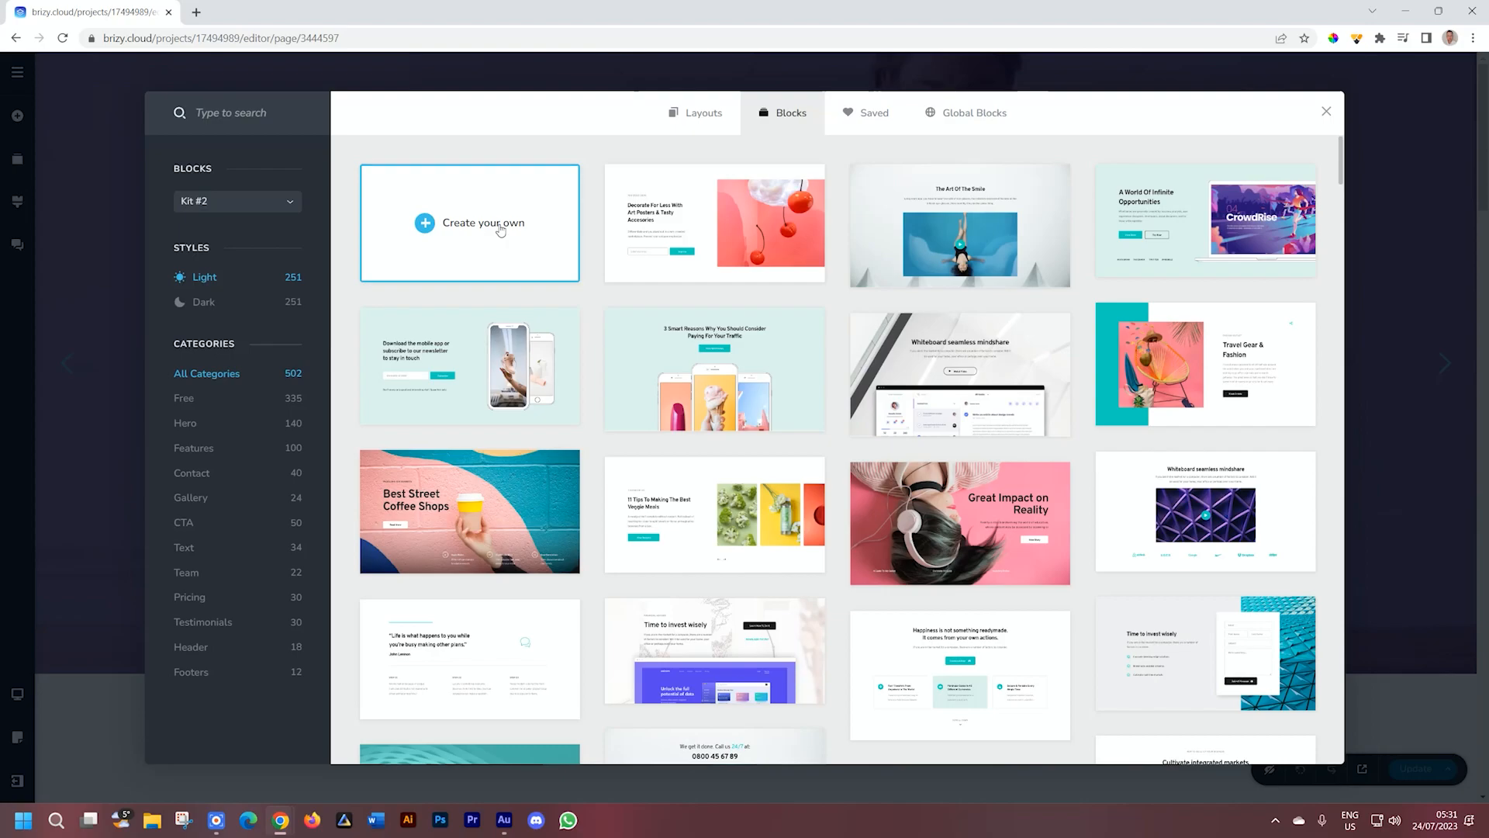
{"action": "left_click", "coordinate": [220, 648]}
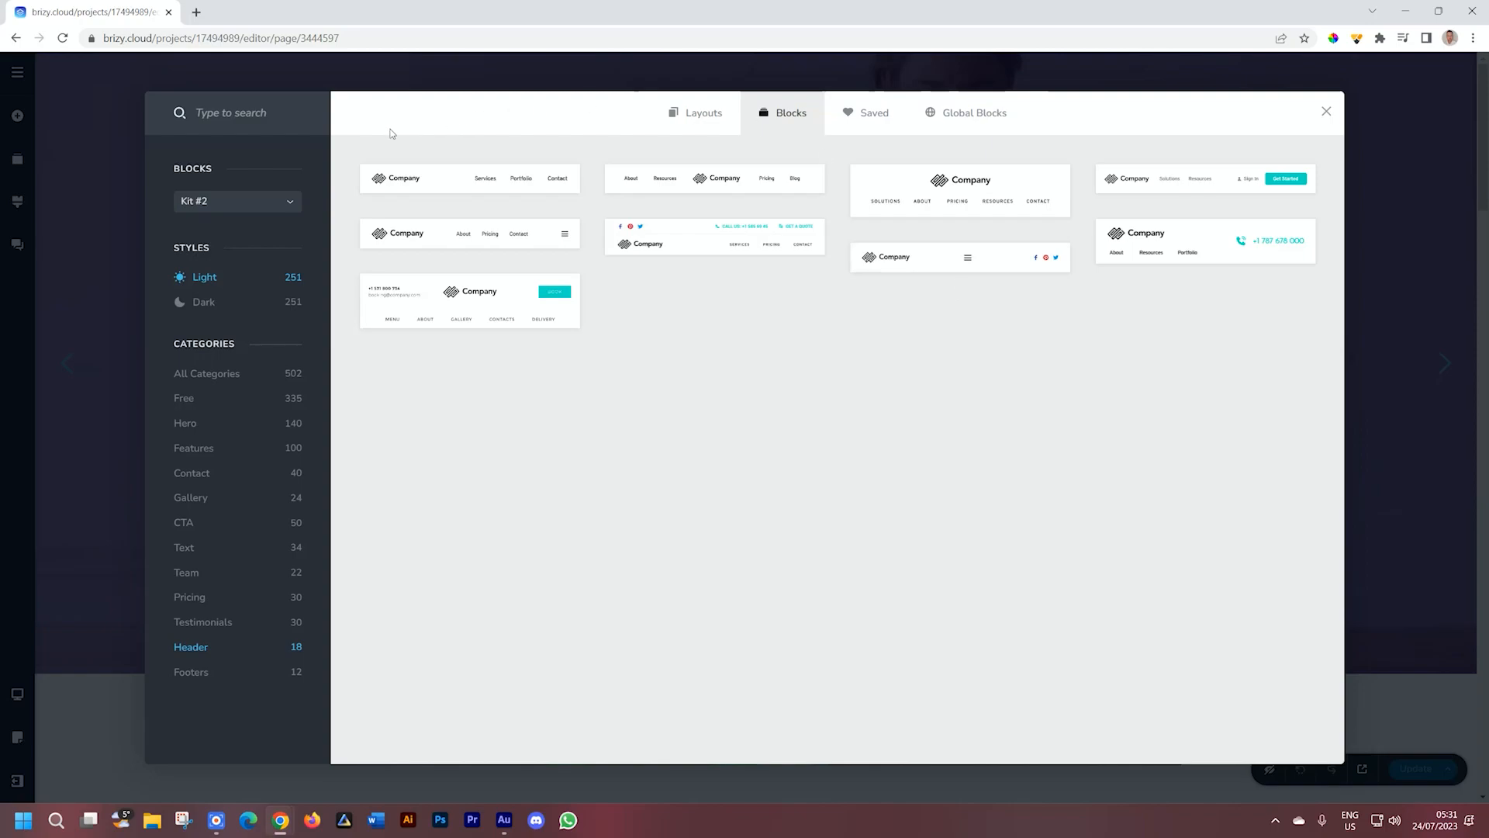
{"action": "left_click", "coordinate": [467, 175]}
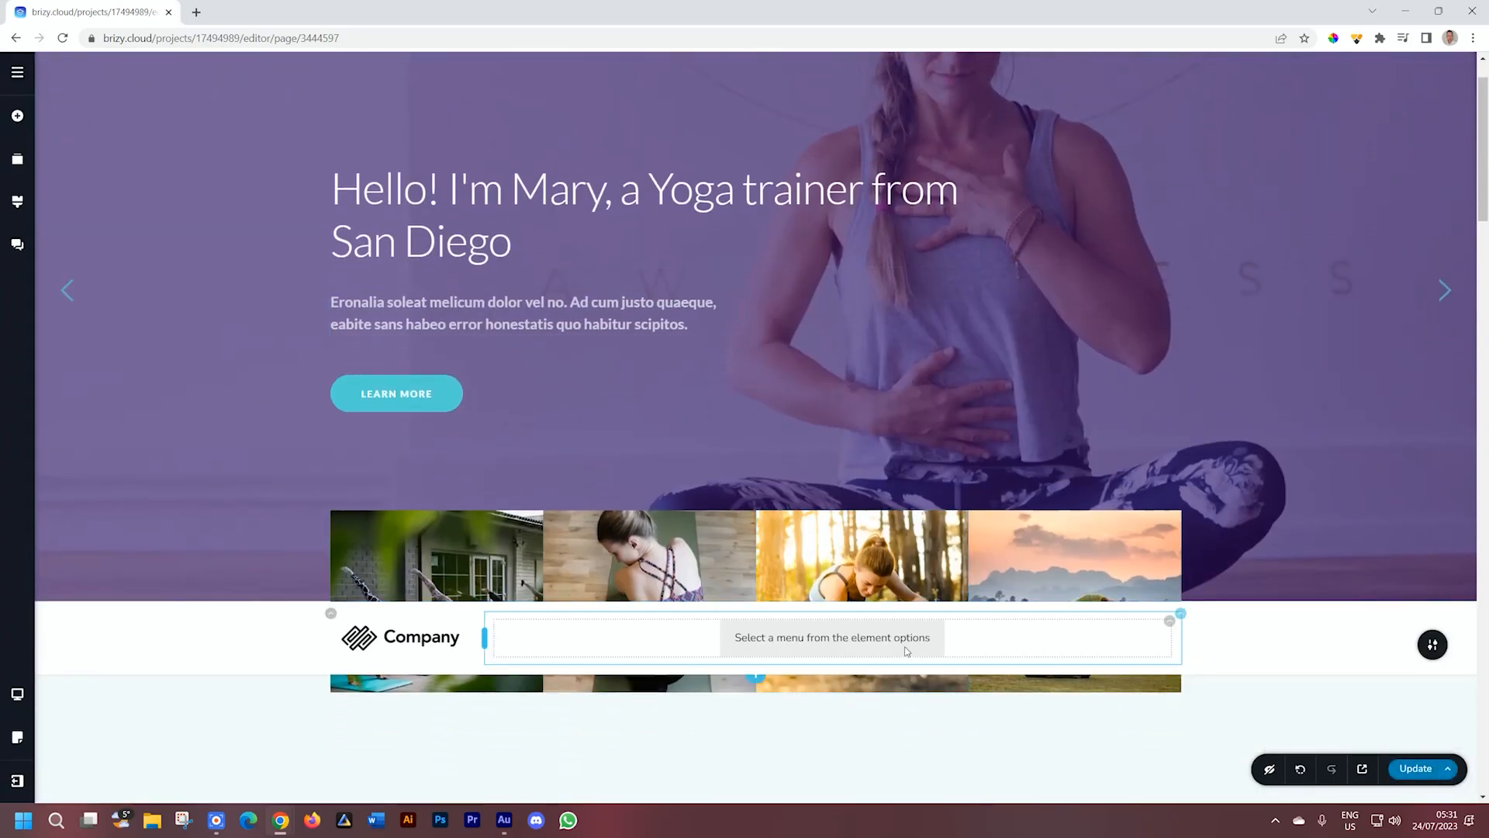
{"action": "left_click", "coordinate": [16, 161]}
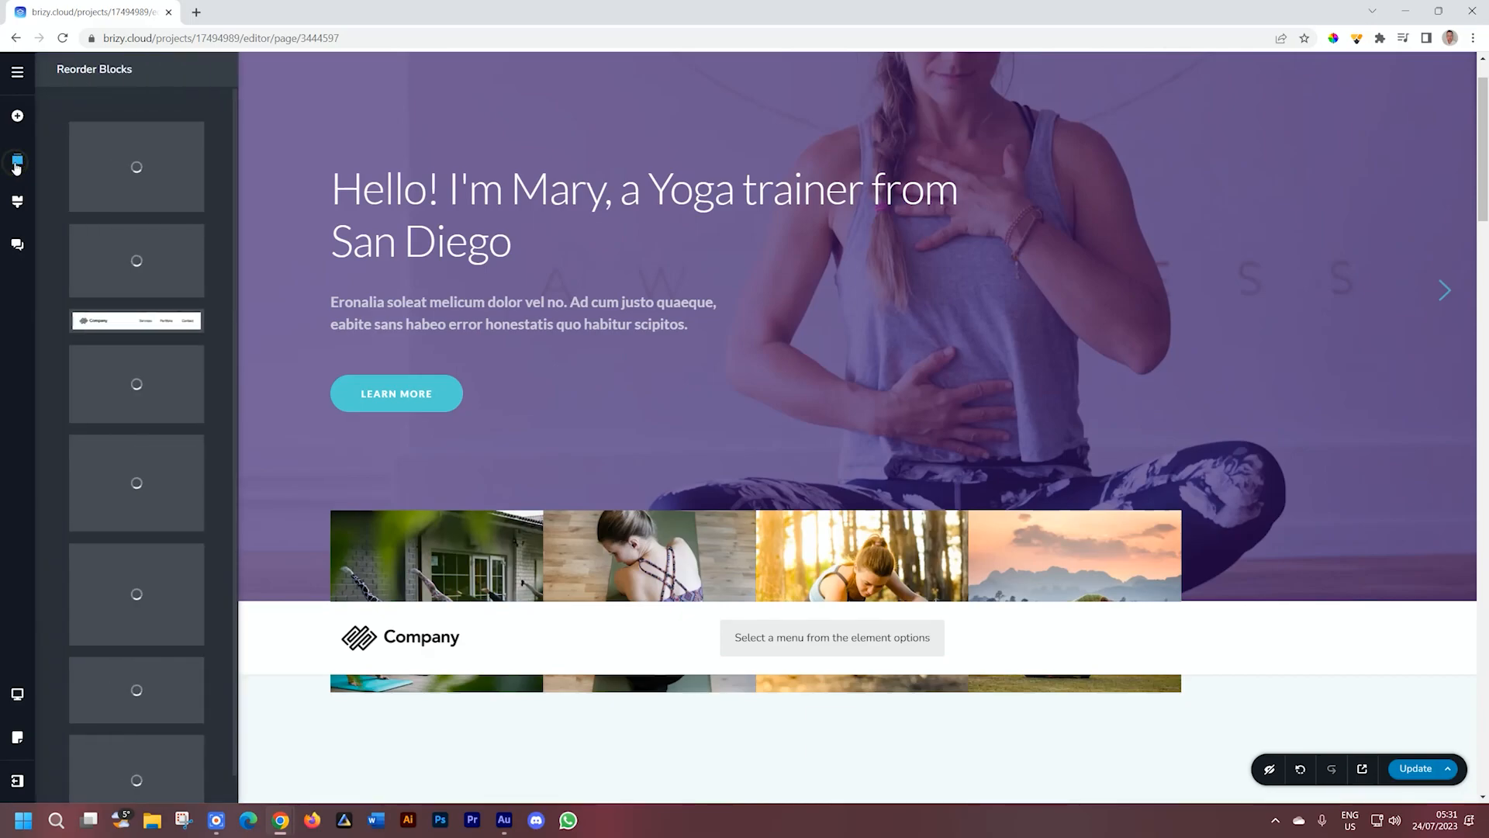
{"action": "left_click_drag", "start_coordinate": [124, 141], "coordinate": [124, 137]}
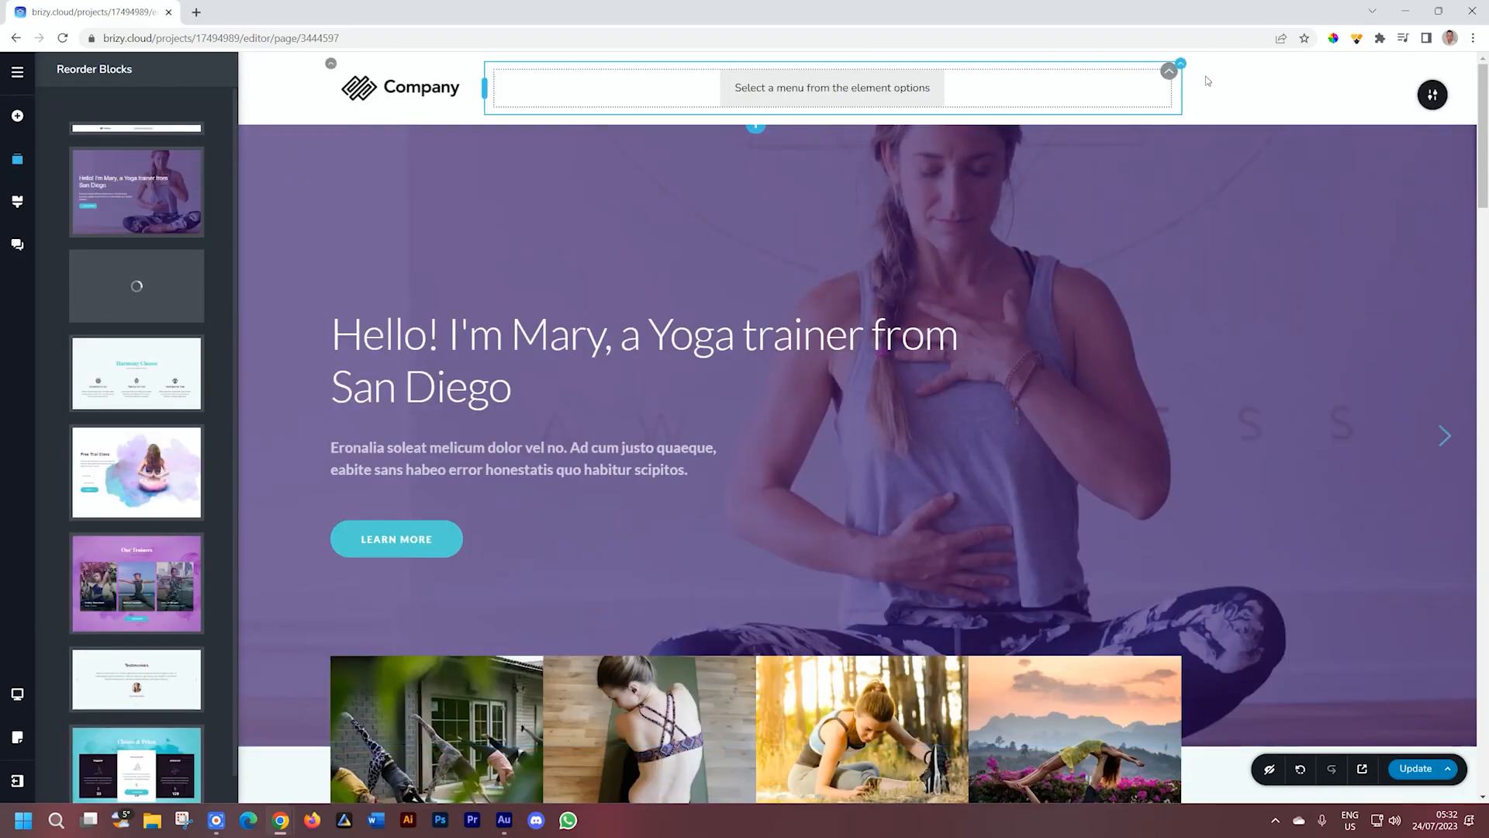
Step: Assign the Main menu to the header's menu element
{"action": "left_click", "coordinate": [1168, 76]}
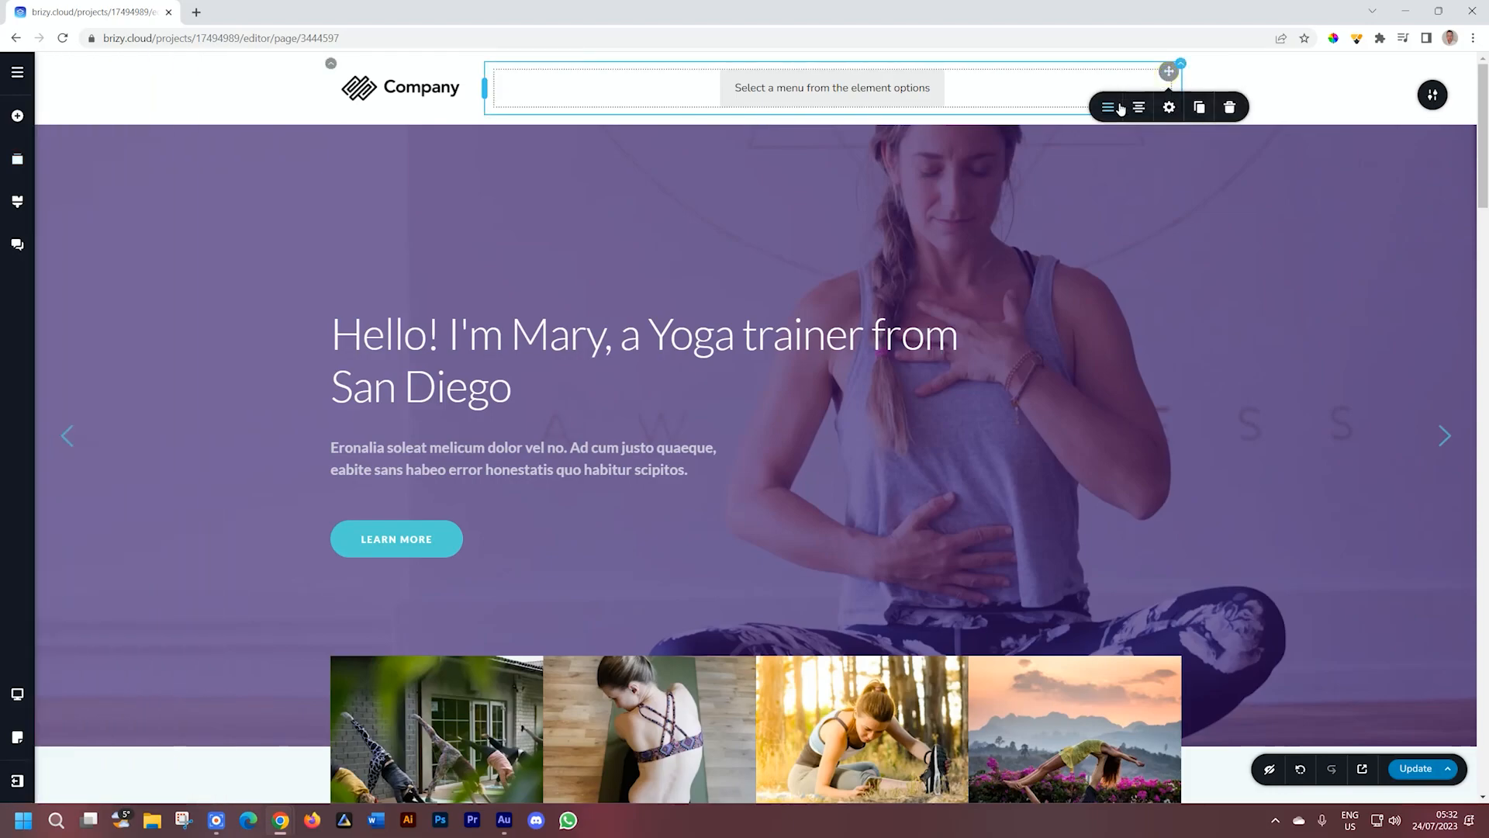
{"action": "left_click", "coordinate": [1108, 107]}
{"action": "left_click", "coordinate": [1127, 147]}
{"action": "left_click", "coordinate": [1126, 195]}
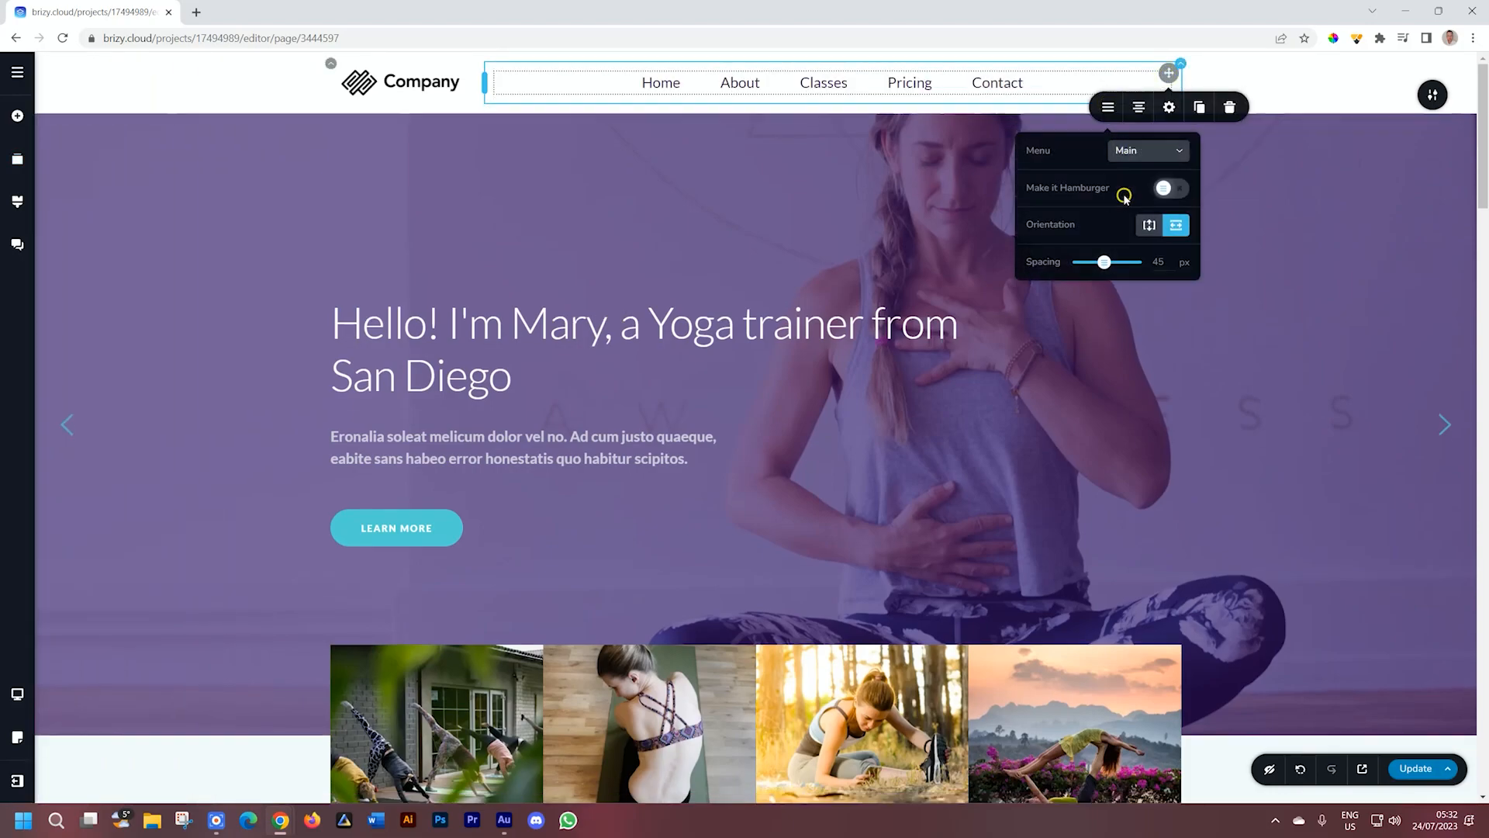
{"action": "left_click", "coordinate": [1279, 95]}
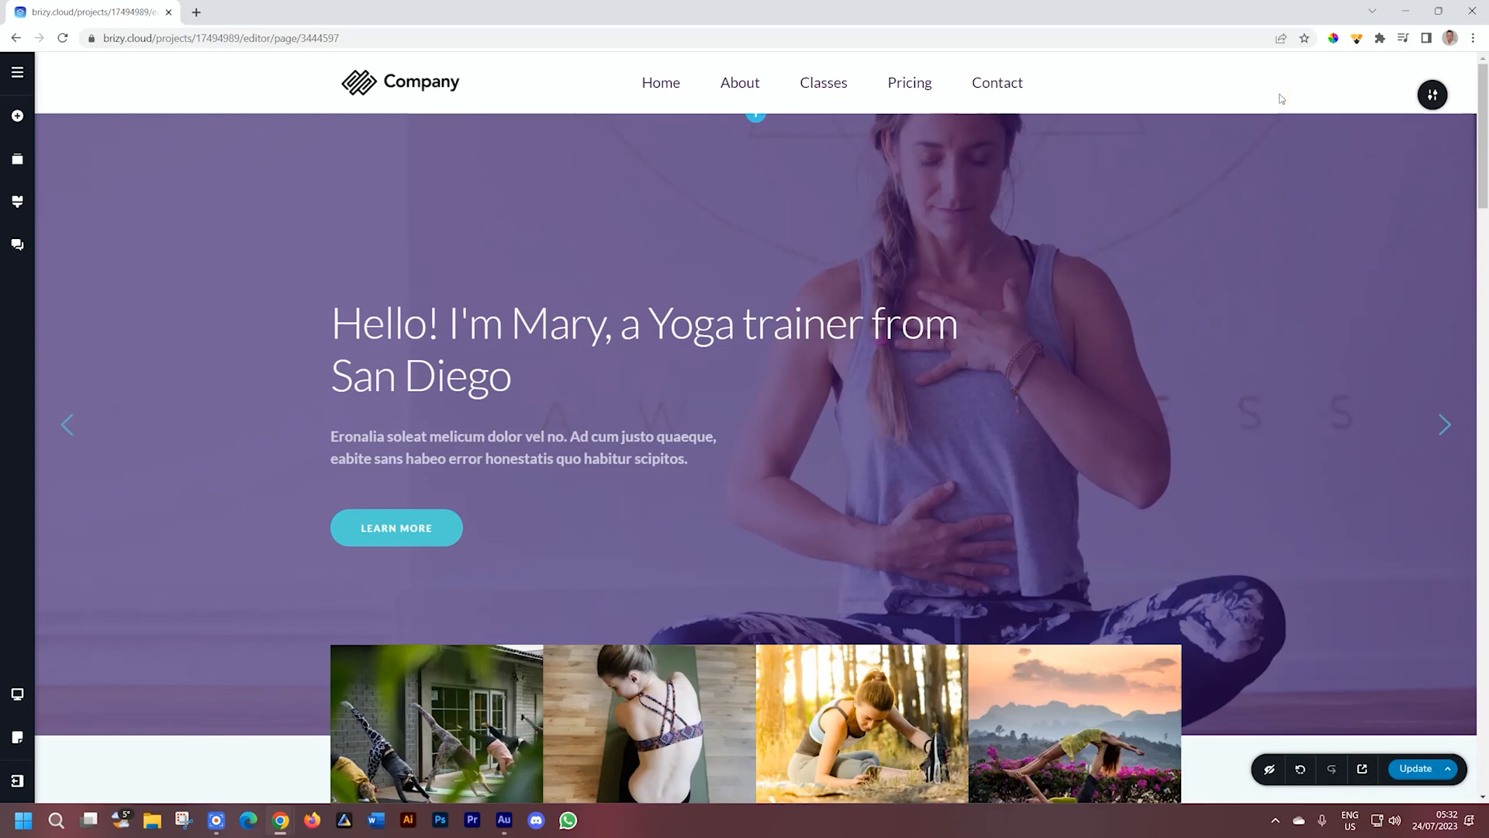
Step: Make the header global with a display condition including all pages, and update the page
{"action": "mouse_move", "coordinate": [1429, 95]}
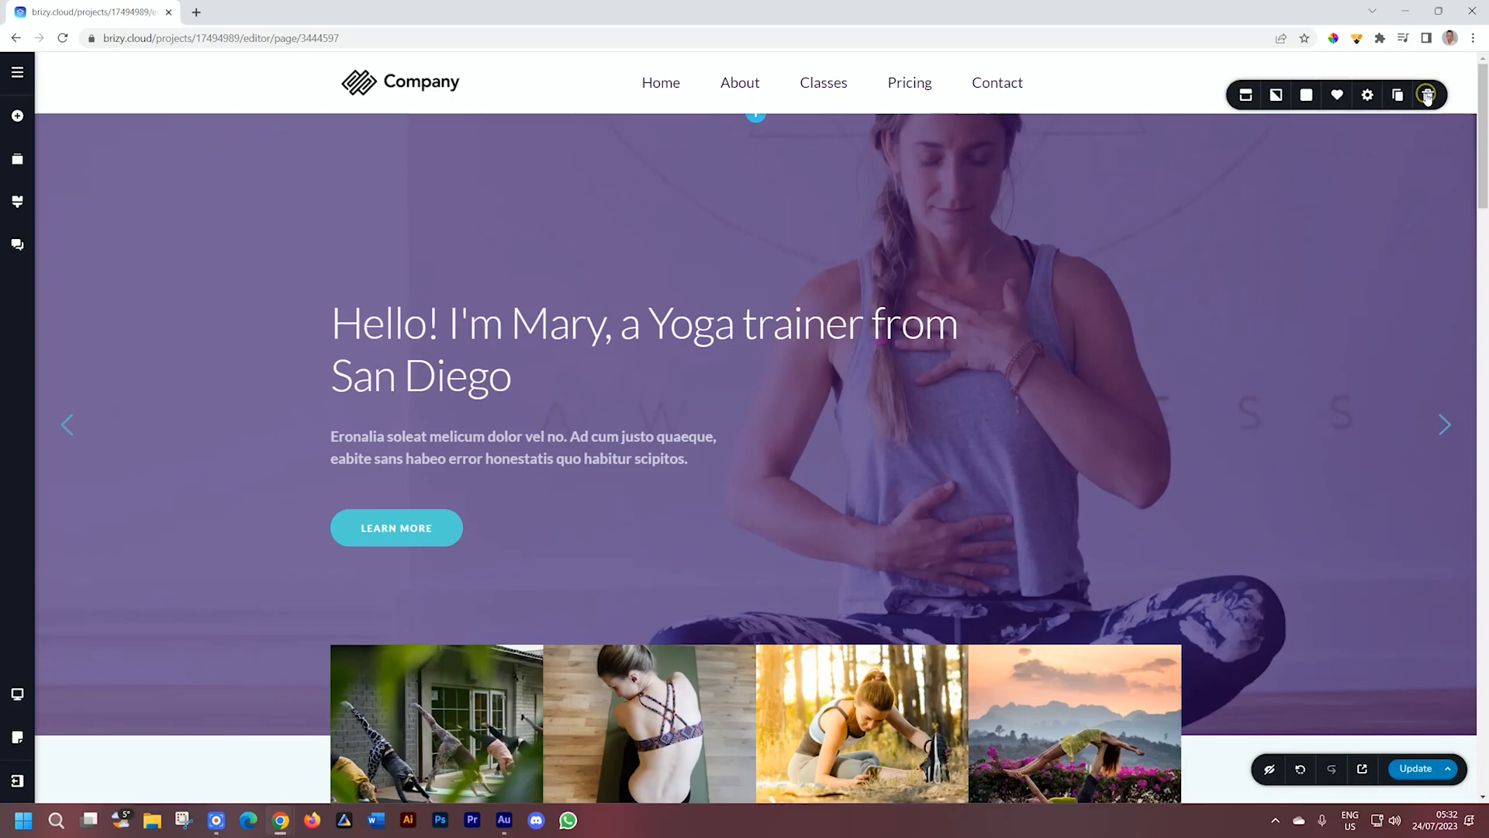
{"action": "left_click", "coordinate": [1246, 94]}
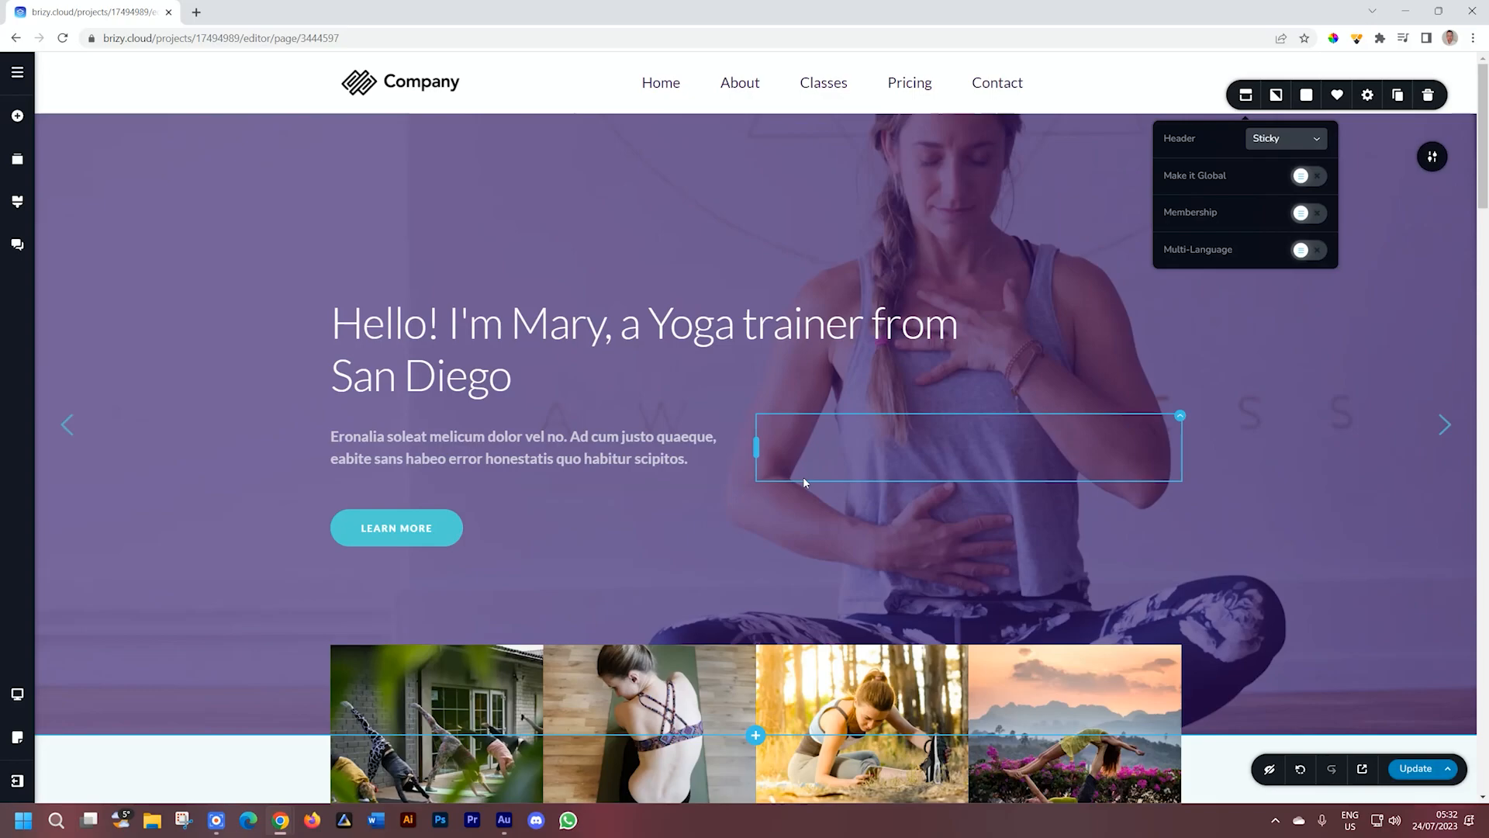
{"action": "left_click", "coordinate": [1304, 182]}
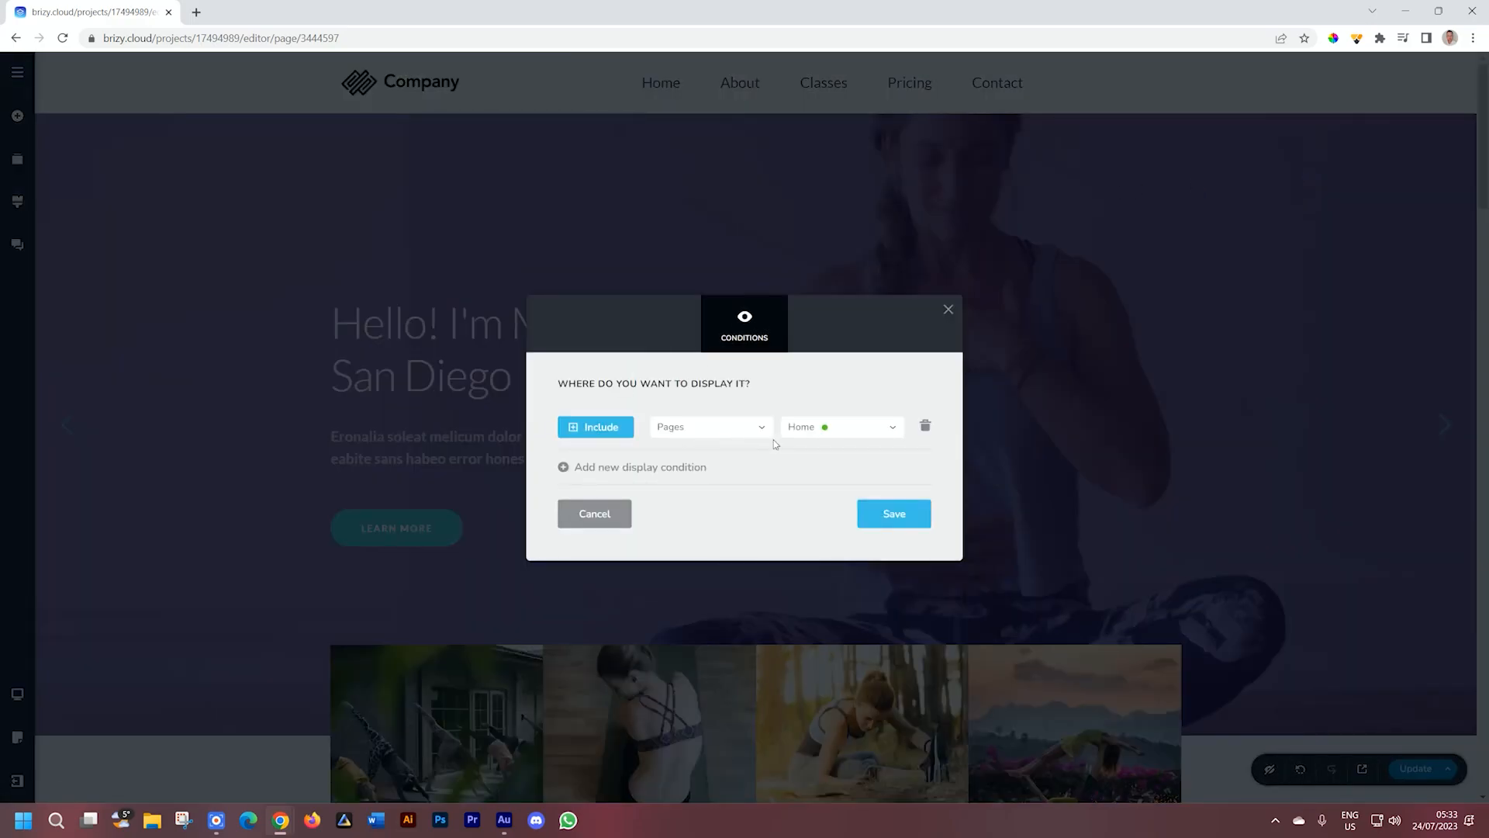
{"action": "left_click", "coordinate": [813, 437]}
{"action": "left_click", "coordinate": [808, 448]}
{"action": "left_click", "coordinate": [1162, 514]}
{"action": "left_click", "coordinate": [1418, 769]}
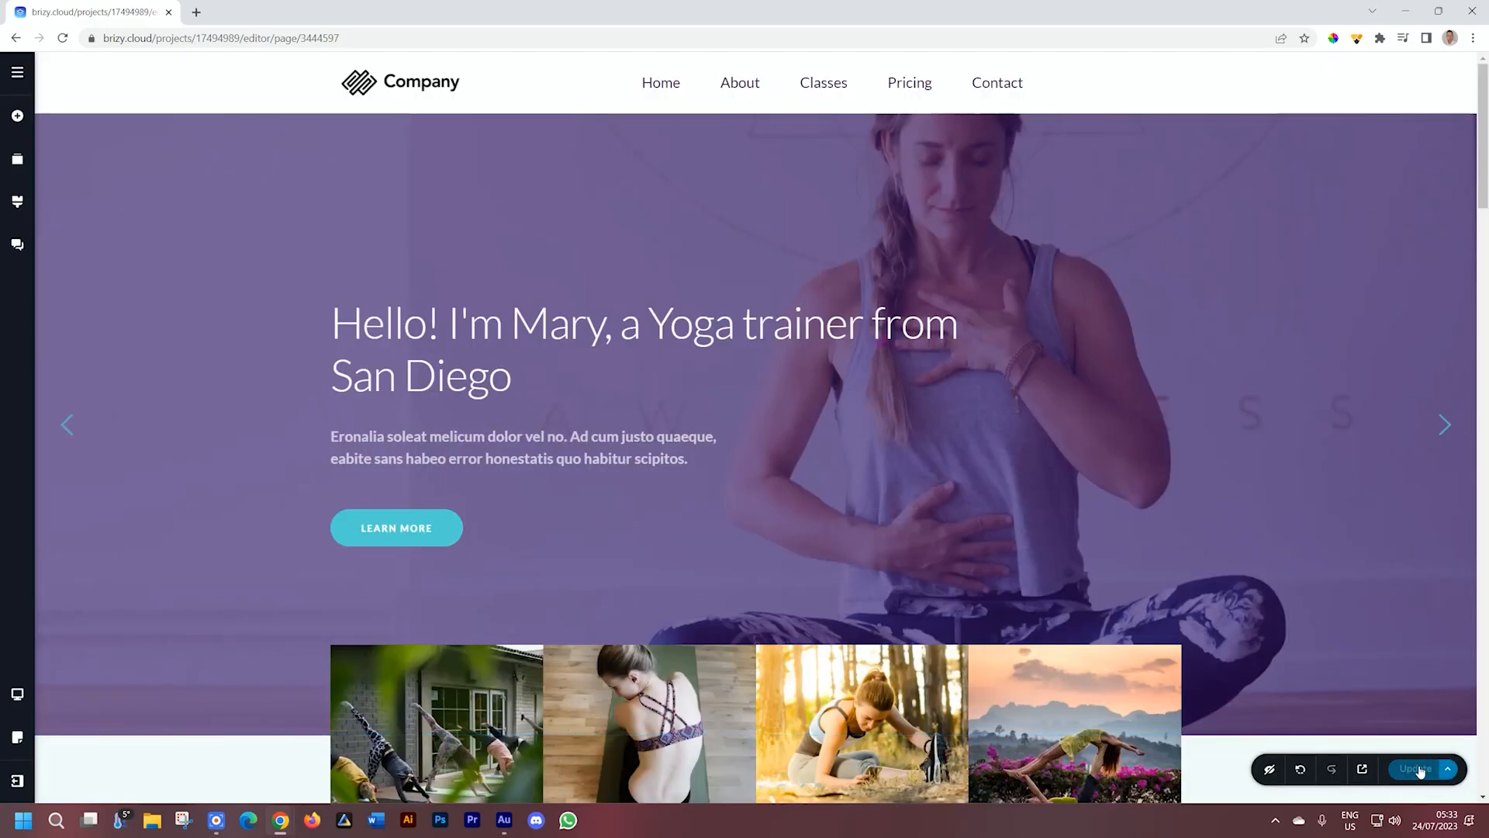
Step: Check the header on the live site's About and Classes pages and return to the page editor
{"action": "left_click", "coordinate": [1362, 768]}
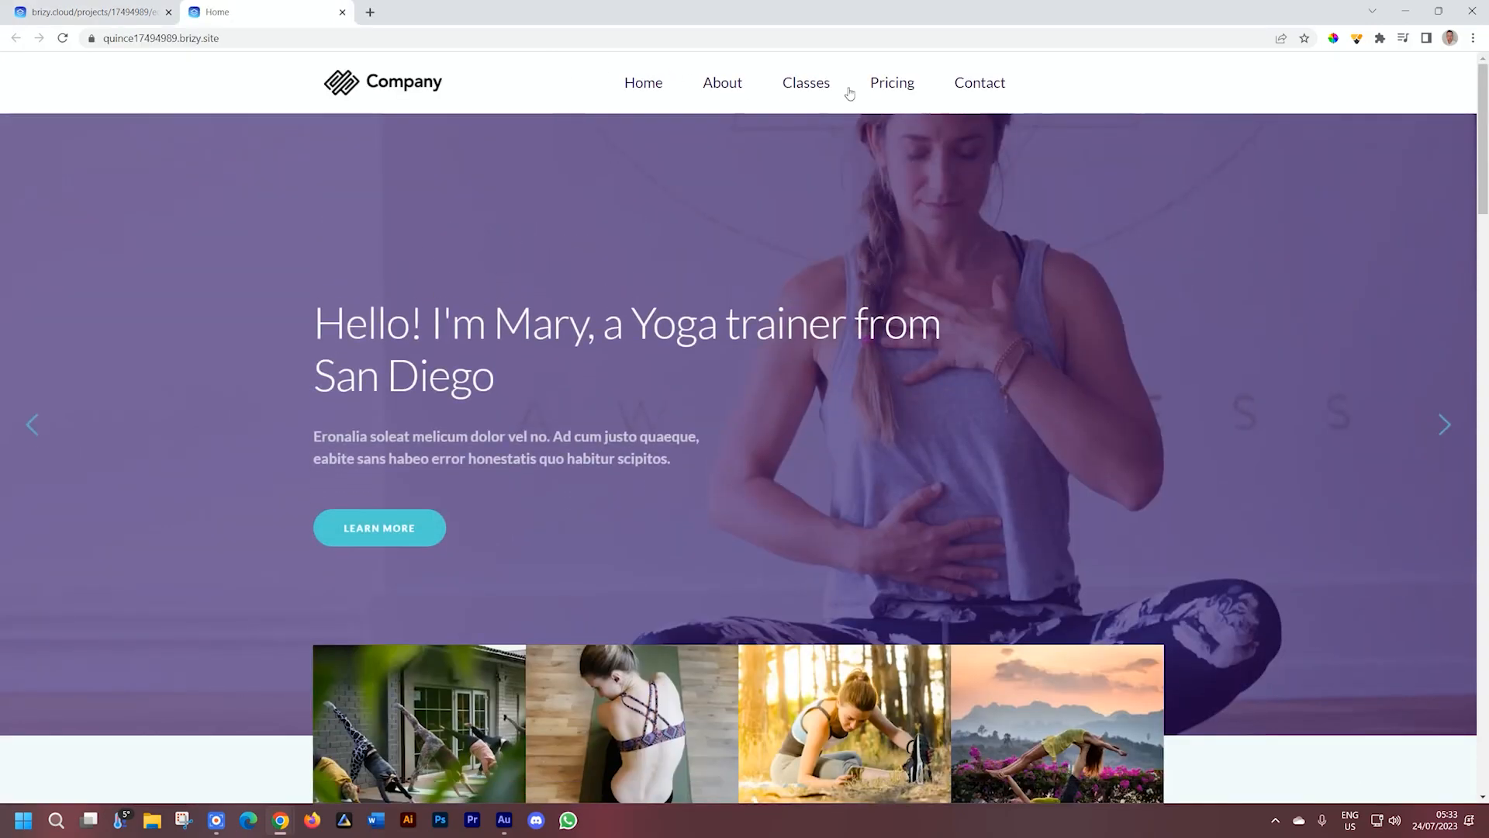
{"action": "left_click", "coordinate": [721, 84]}
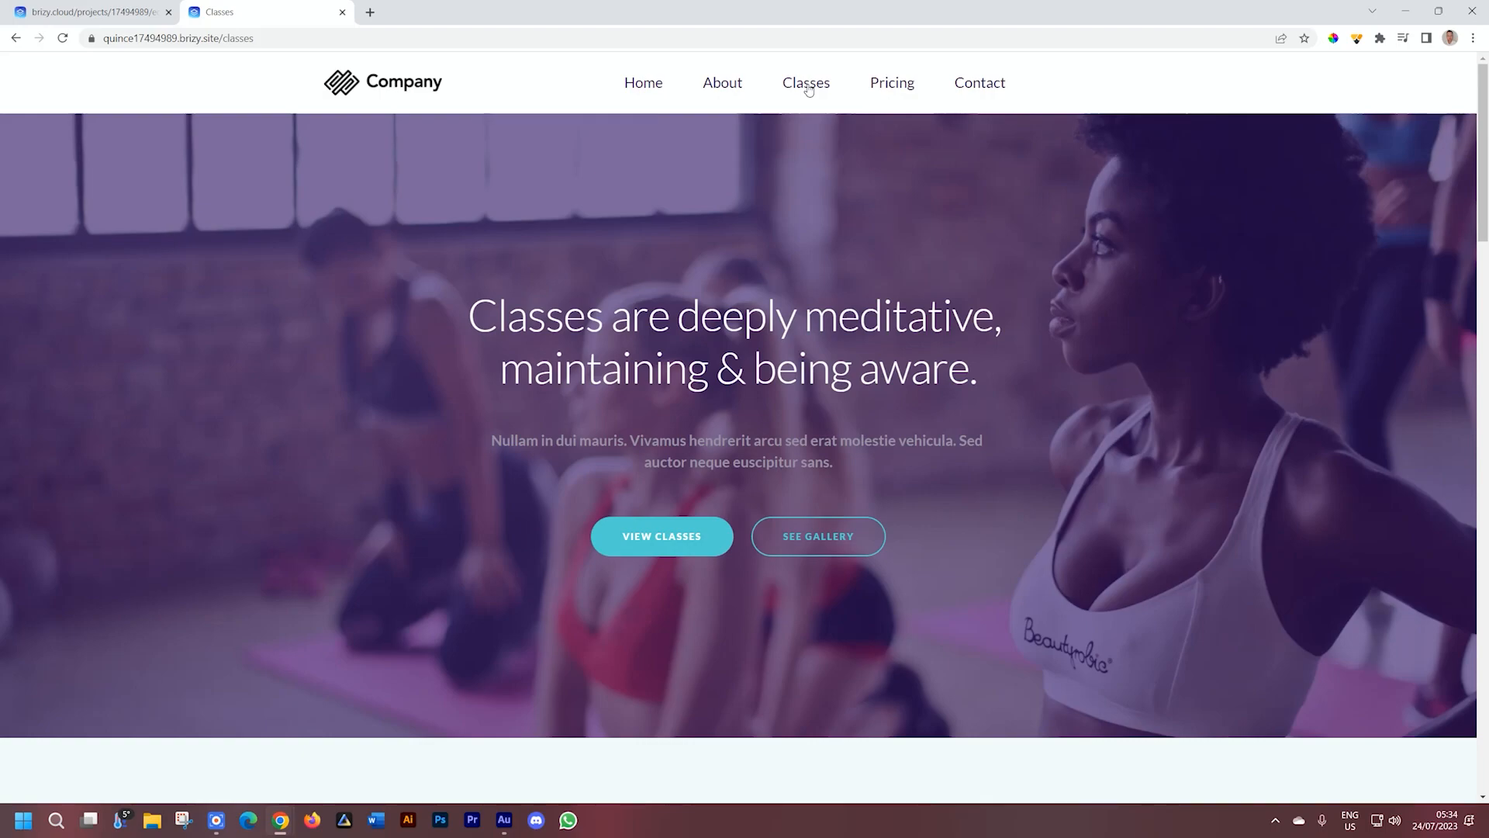
{"action": "left_click", "coordinate": [148, 11]}
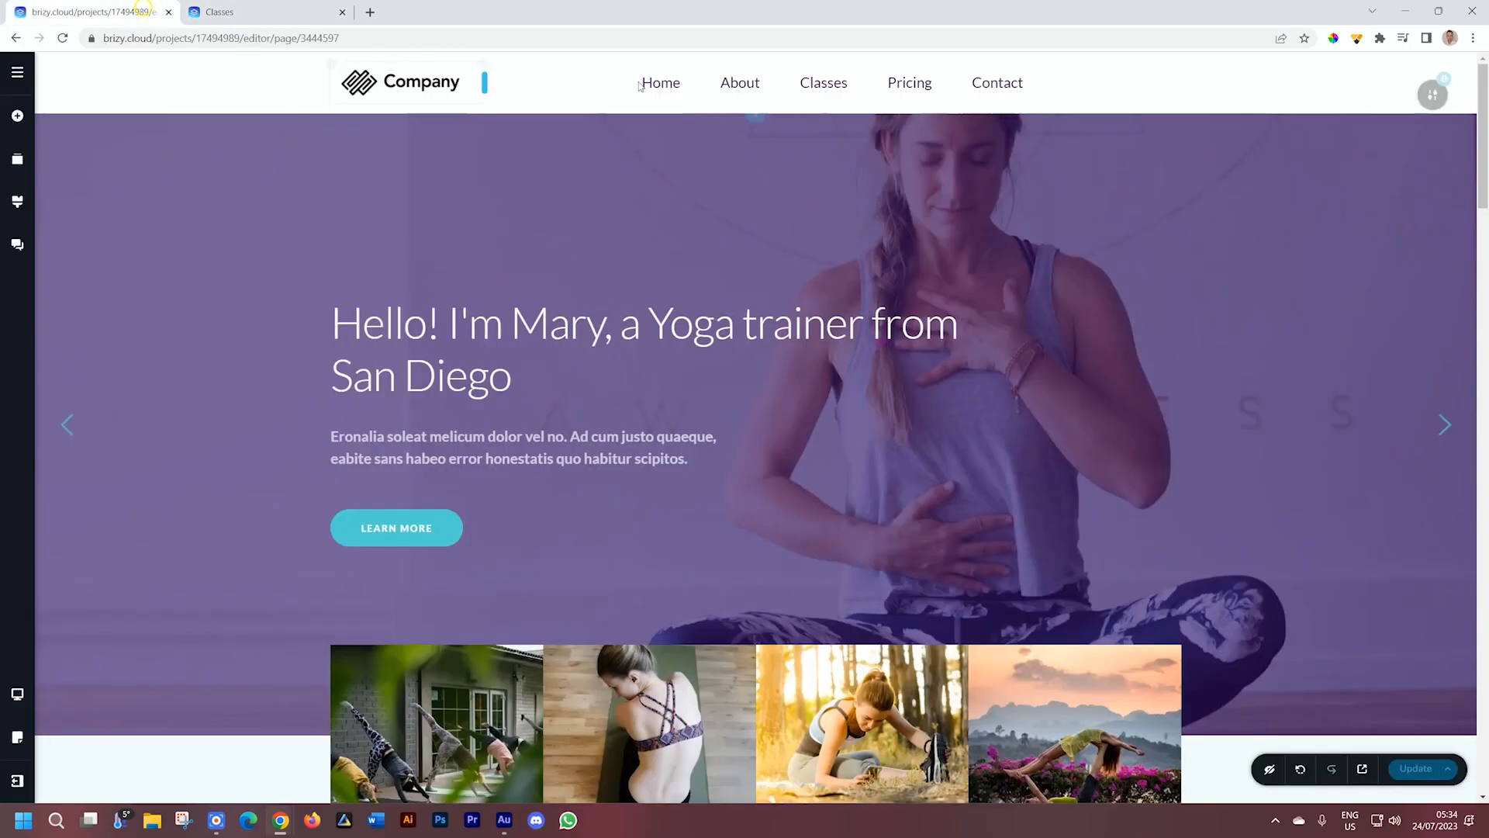
Step: Open the header's display conditions, switch the all-pages rule to Exclude, and revert it to Include
{"action": "mouse_move", "coordinate": [1433, 94]}
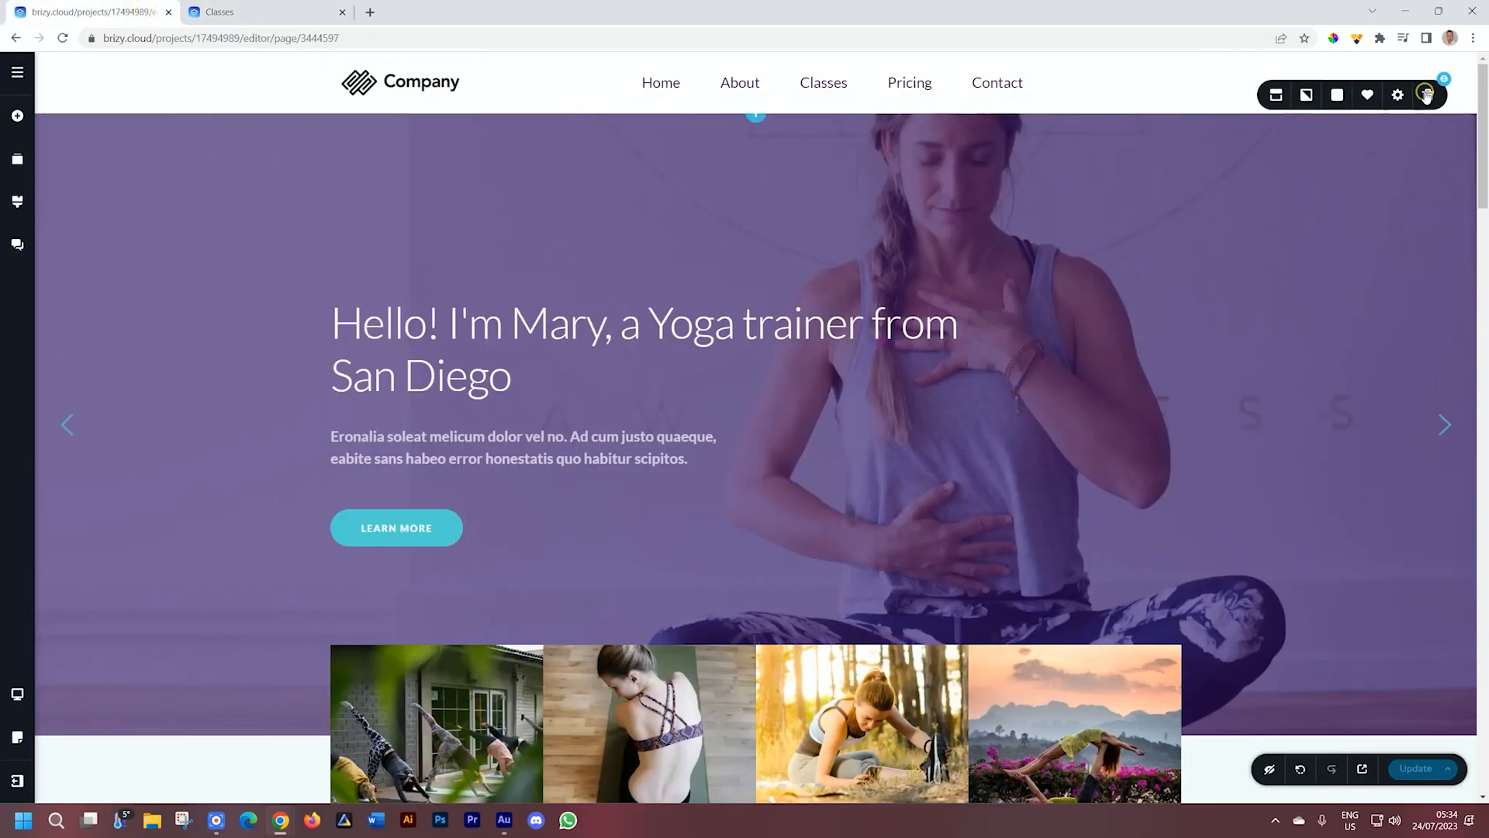
{"action": "left_click", "coordinate": [1272, 94]}
{"action": "left_click", "coordinate": [1229, 206]}
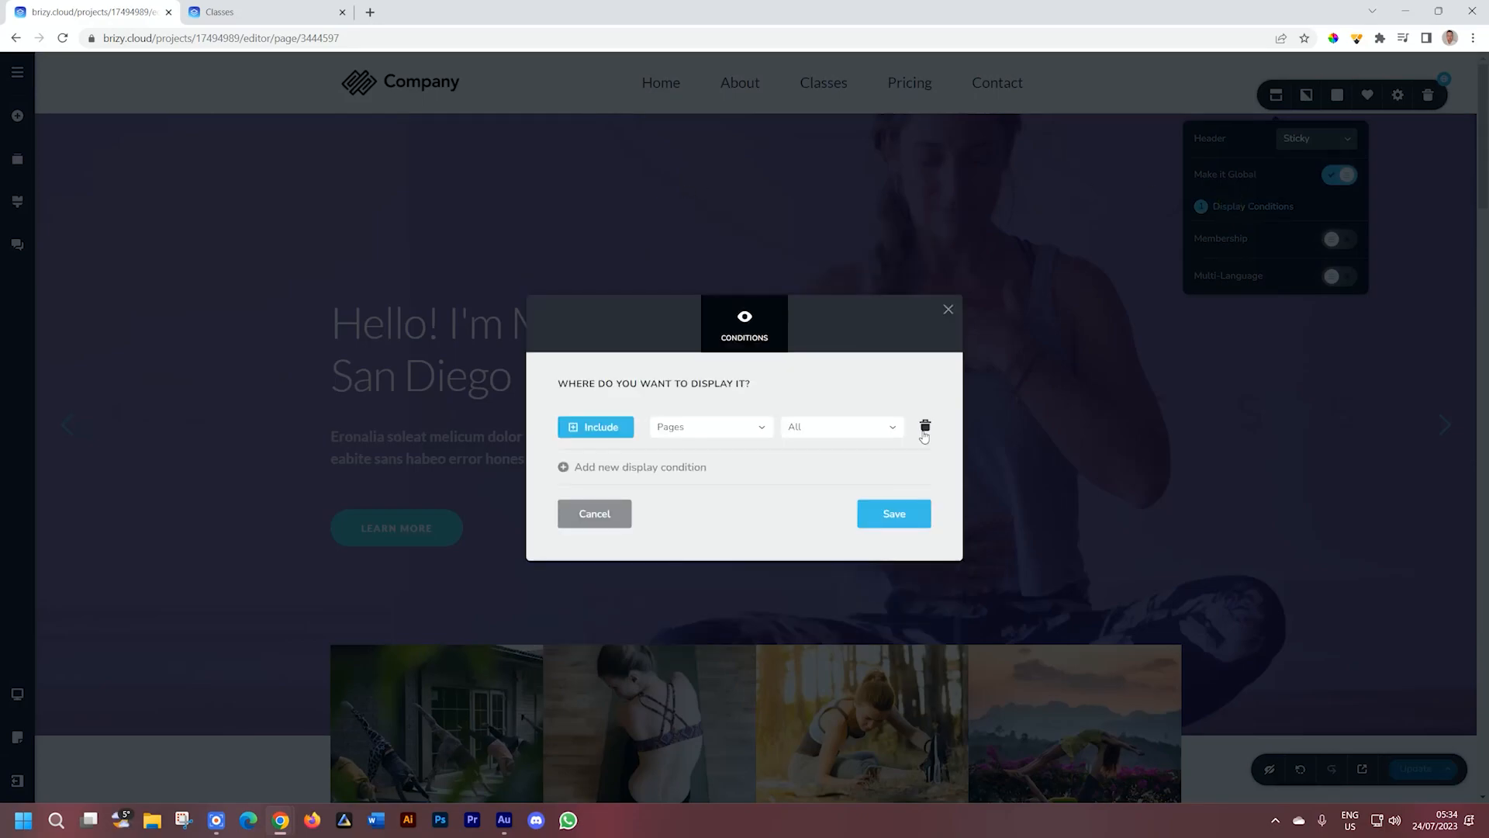
{"action": "left_click", "coordinate": [591, 429]}
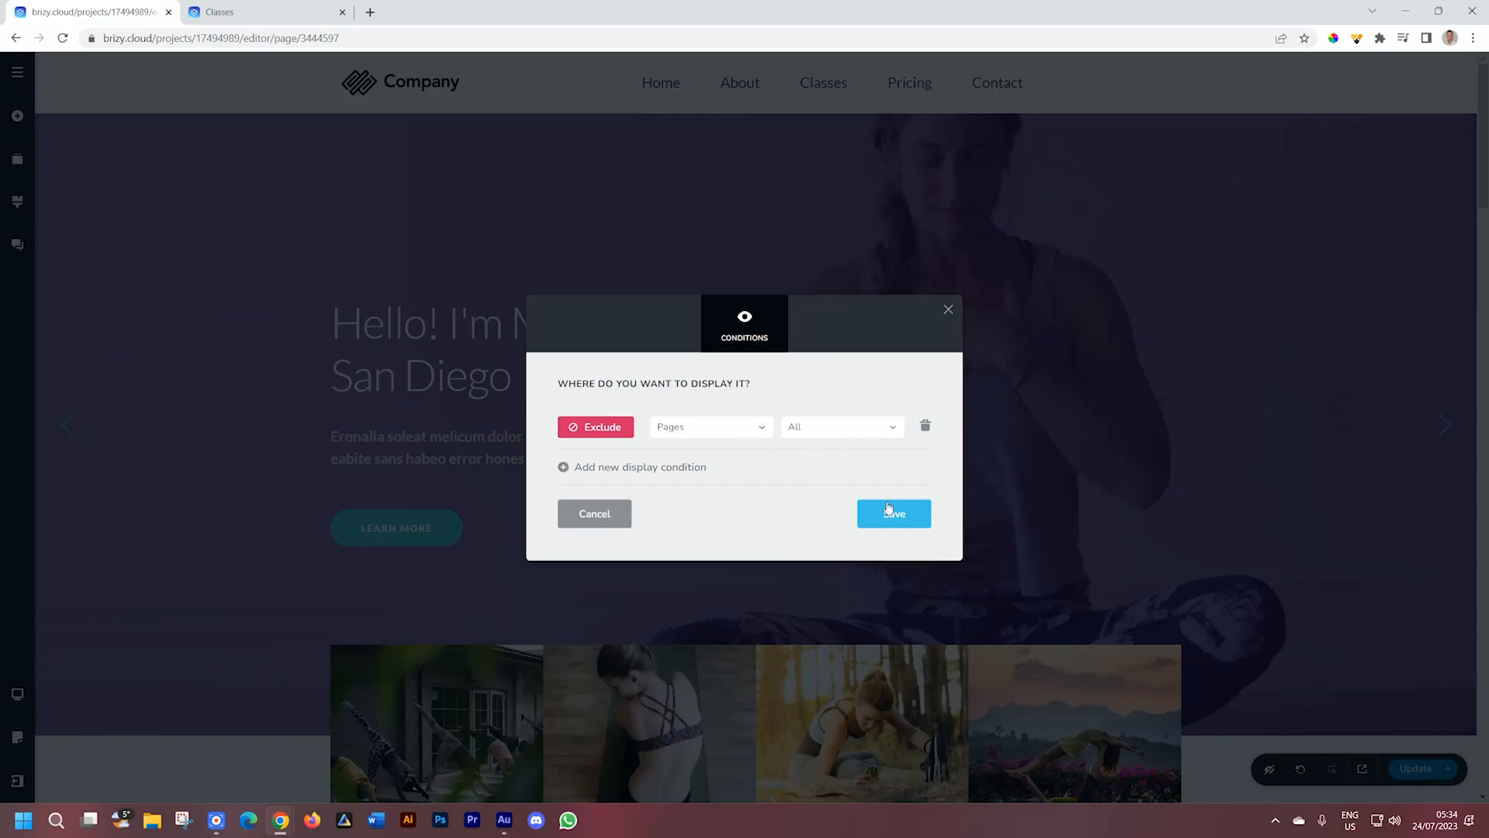
{"action": "left_click", "coordinate": [612, 429]}
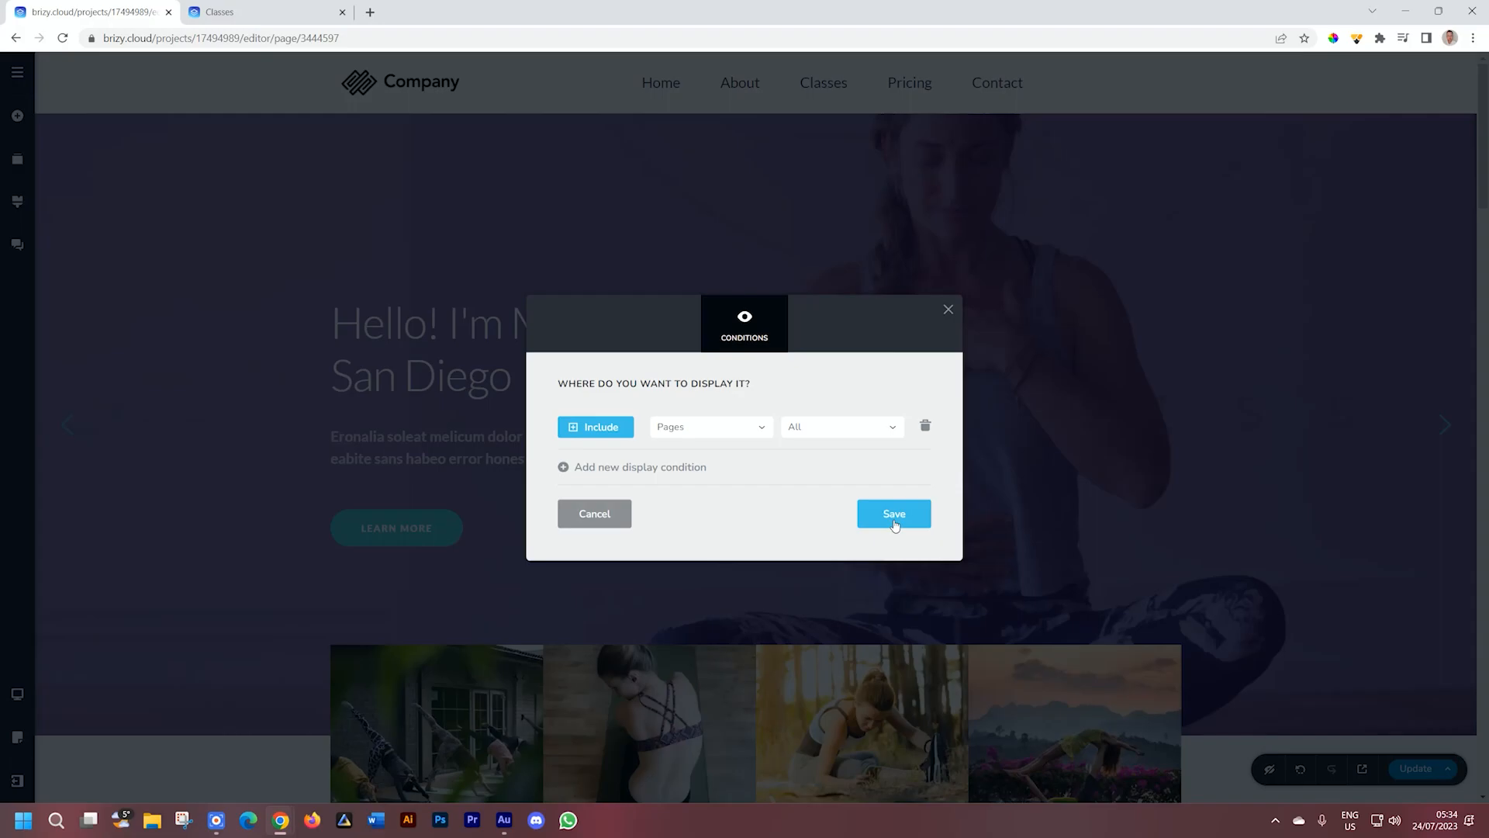
{"action": "left_click", "coordinate": [948, 309]}
Step: Insert the light footer block with a menu row, centered company logo and social icons below the Our Trainers section
{"action": "scroll", "coordinate": [947, 311], "scroll_direction": "down", "scroll_amount": 1}
{"action": "scroll", "coordinate": [947, 309], "scroll_direction": "down", "scroll_amount": 20}
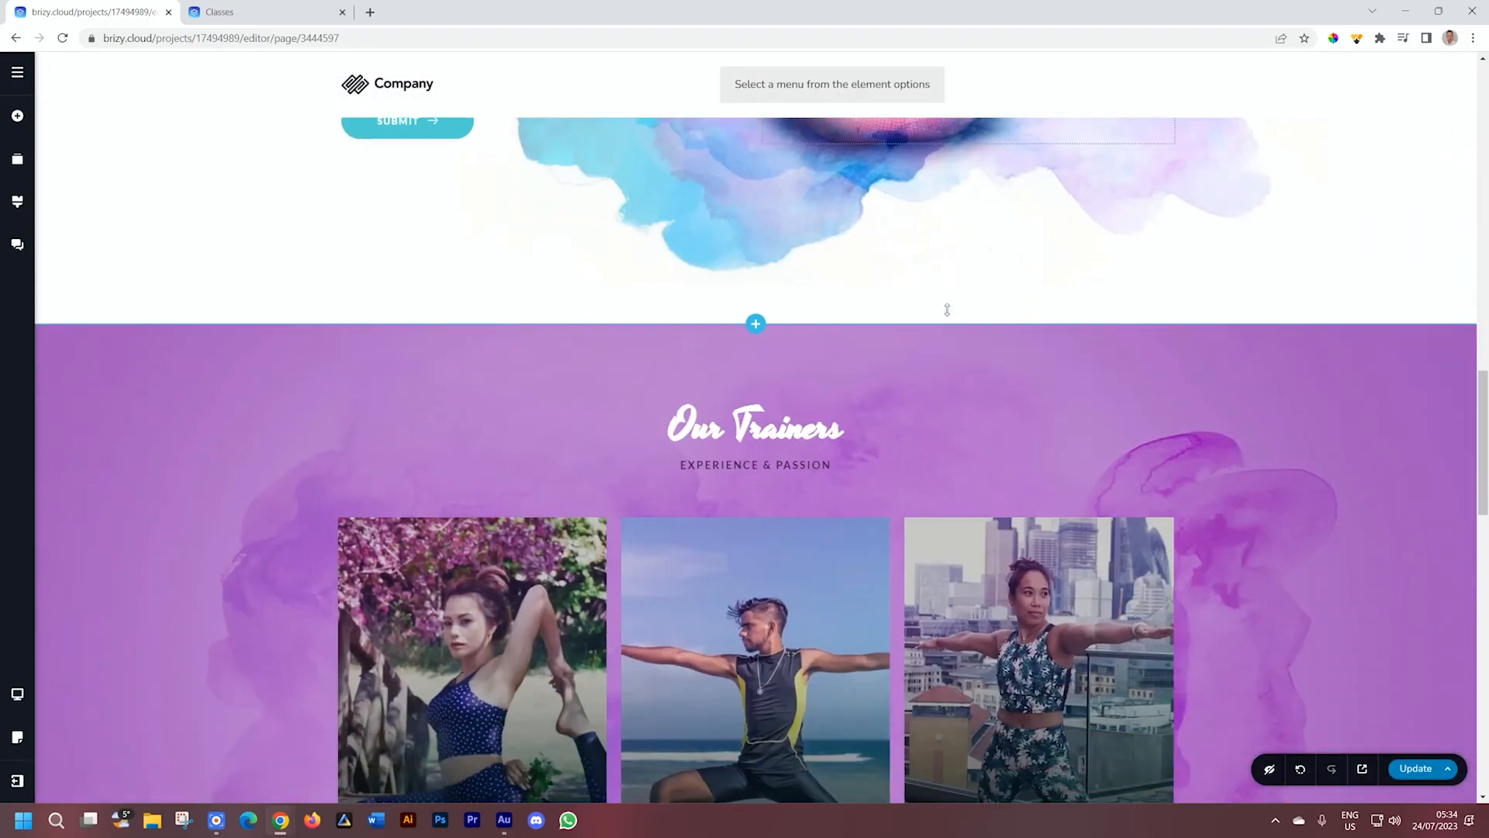
{"action": "scroll", "coordinate": [947, 309], "scroll_direction": "down", "scroll_amount": 5}
{"action": "left_click", "coordinate": [755, 591]}
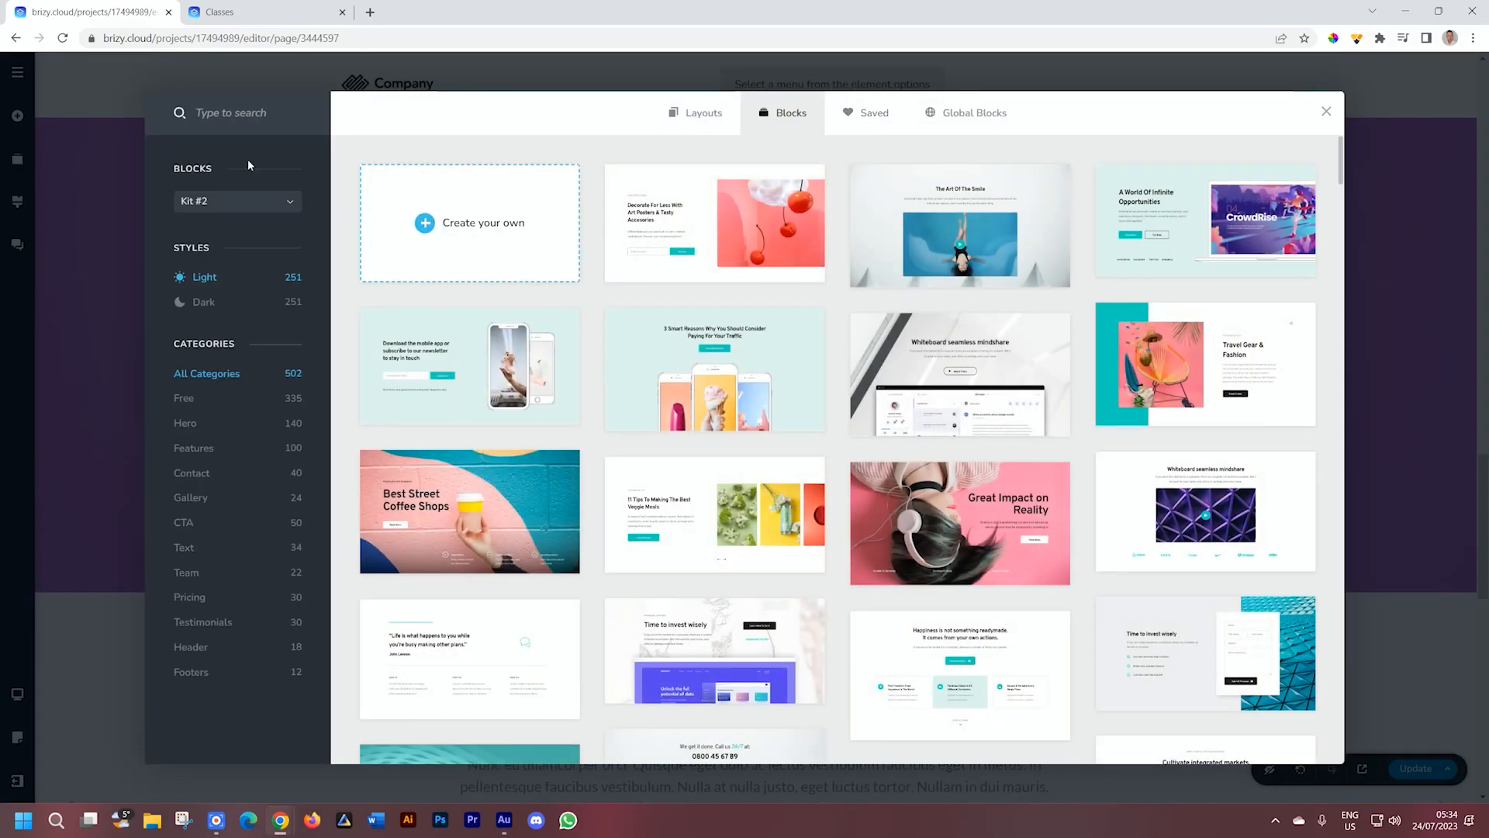
{"action": "left_click", "coordinate": [186, 675]}
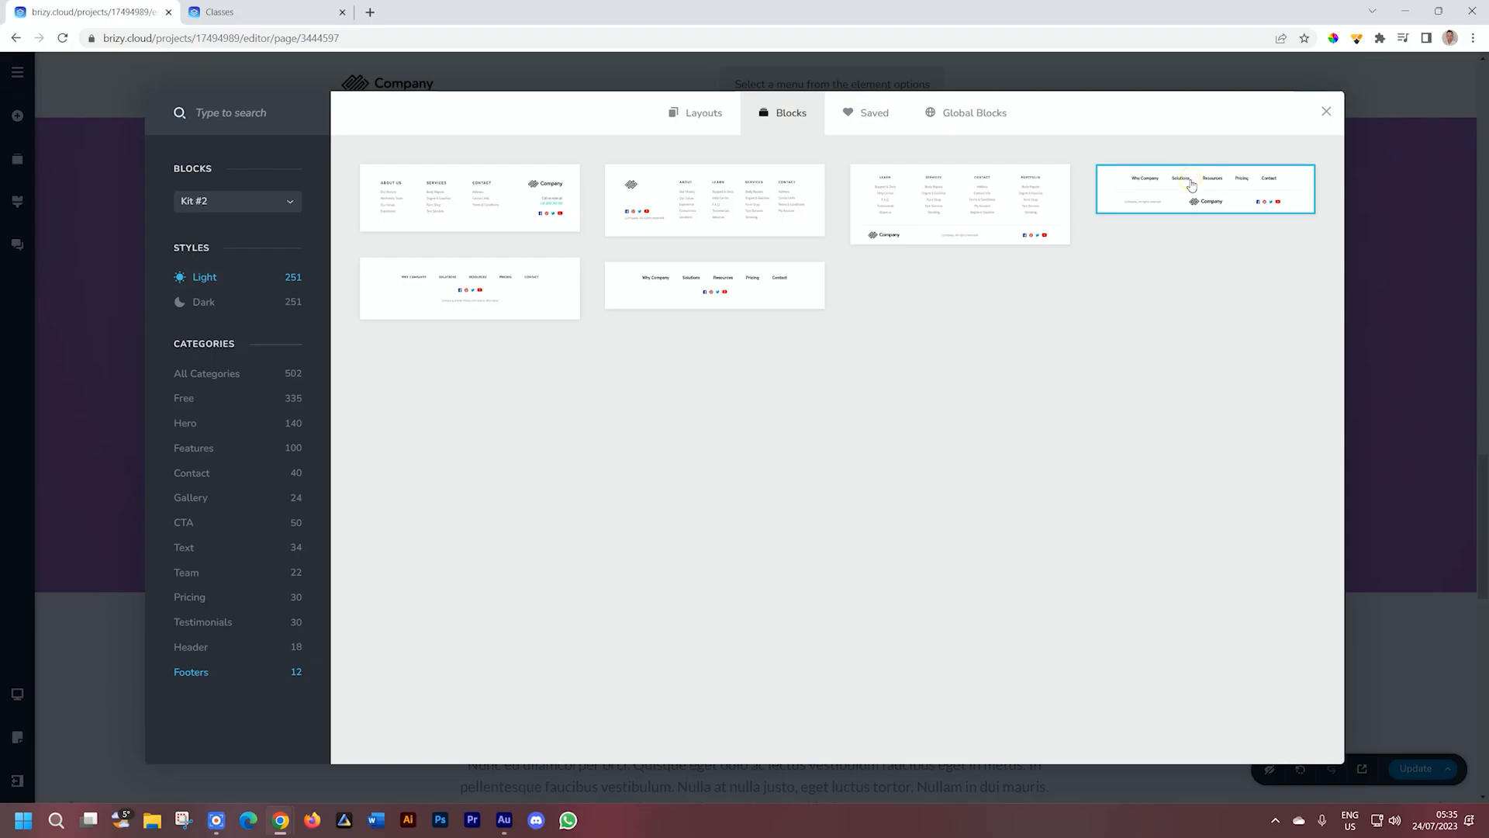
{"action": "left_click", "coordinate": [1191, 185]}
{"action": "scroll", "coordinate": [1113, 227], "scroll_direction": "down", "scroll_amount": 4}
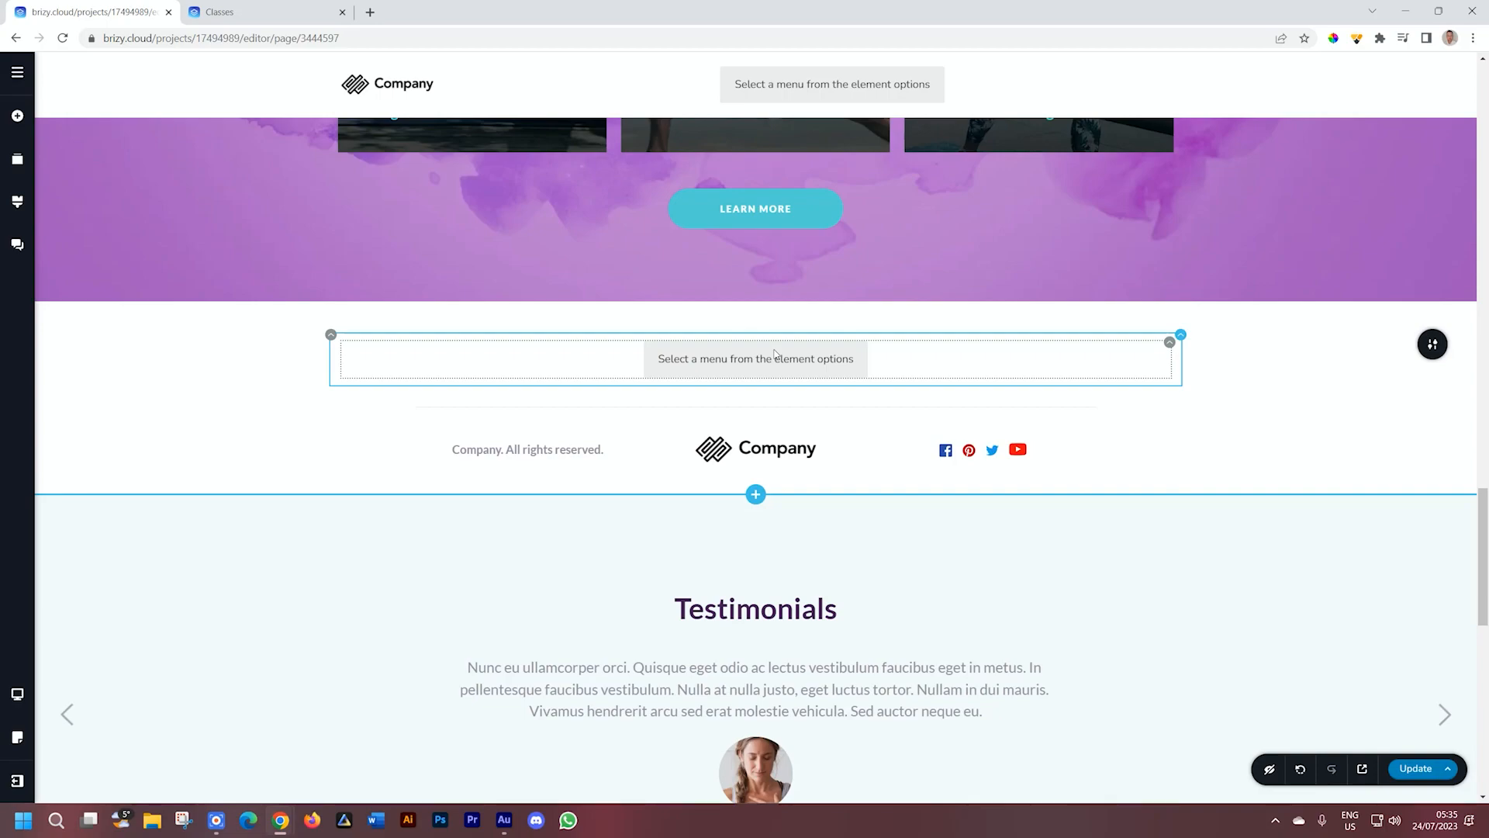
Step: Move the footer block to the end of the page, below the Classes & Prices section
{"action": "left_click", "coordinate": [18, 160]}
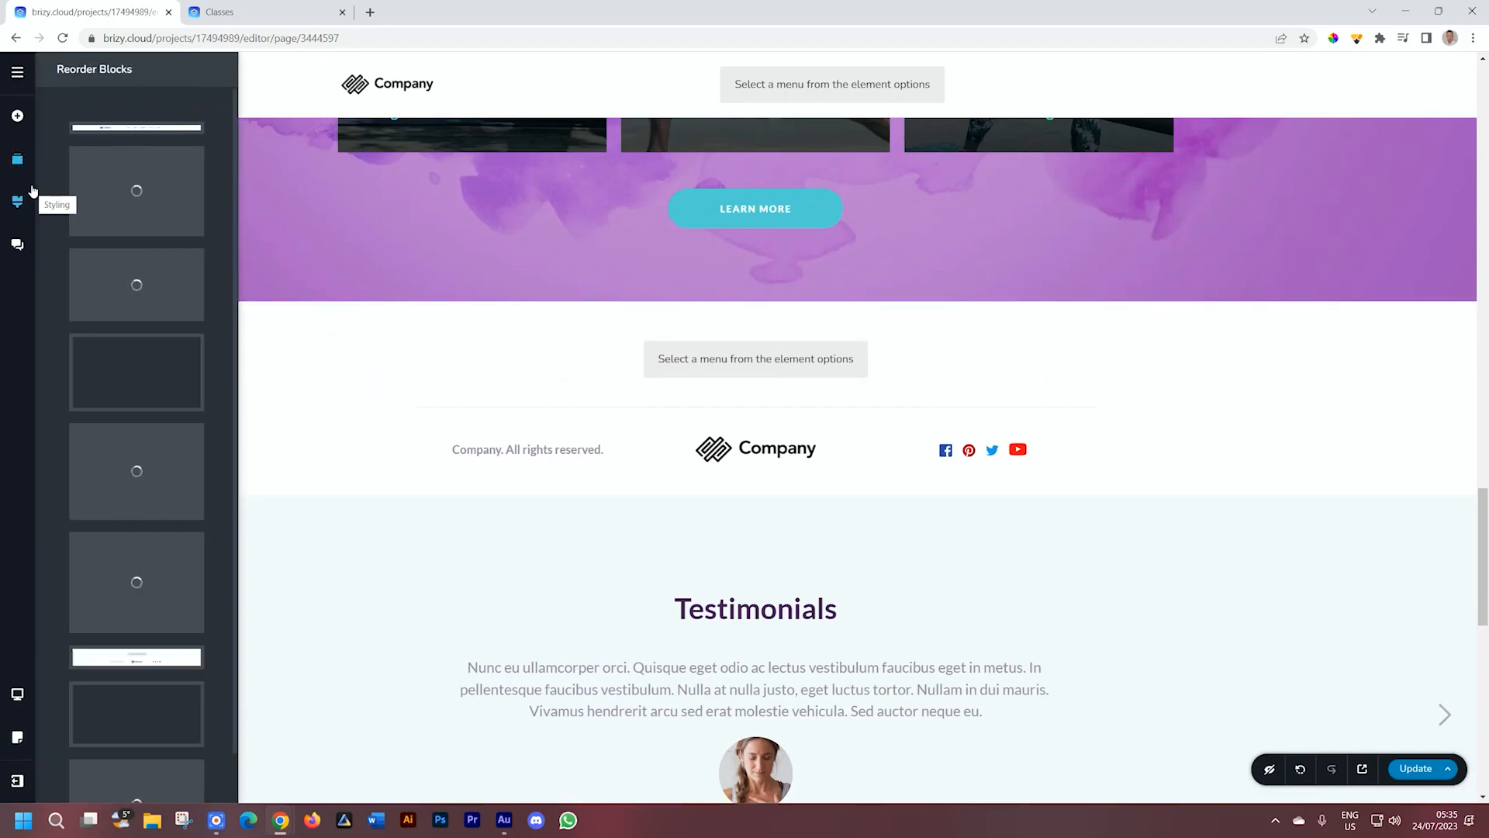
{"action": "scroll", "coordinate": [137, 283], "scroll_direction": "down", "scroll_amount": 1}
{"action": "left_click_drag", "start_coordinate": [137, 605], "coordinate": [146, 756]}
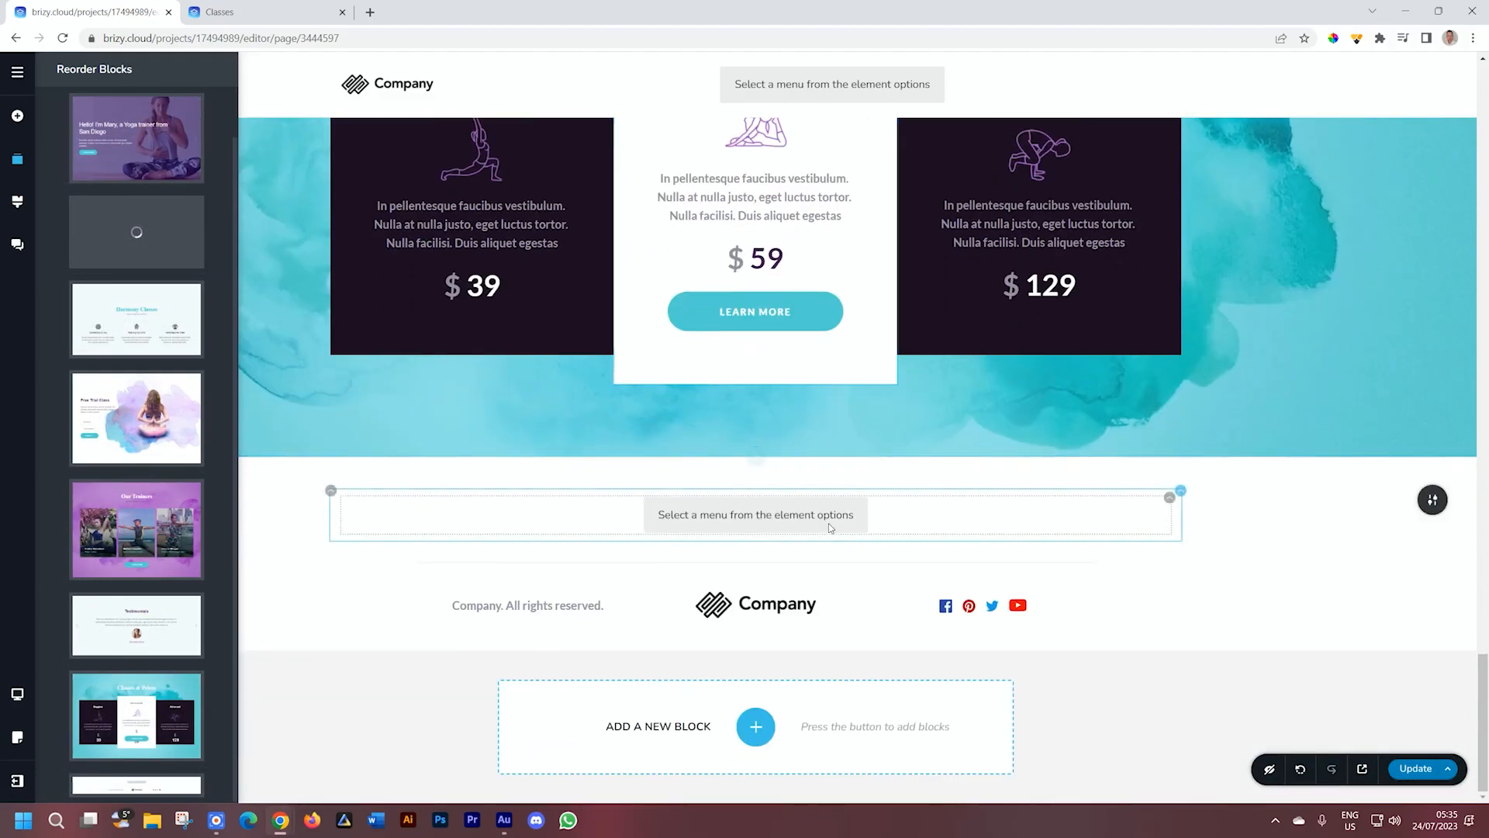
Step: Assign the Main menu to the footer's menu element and center-align it
{"action": "left_click", "coordinate": [1163, 500]}
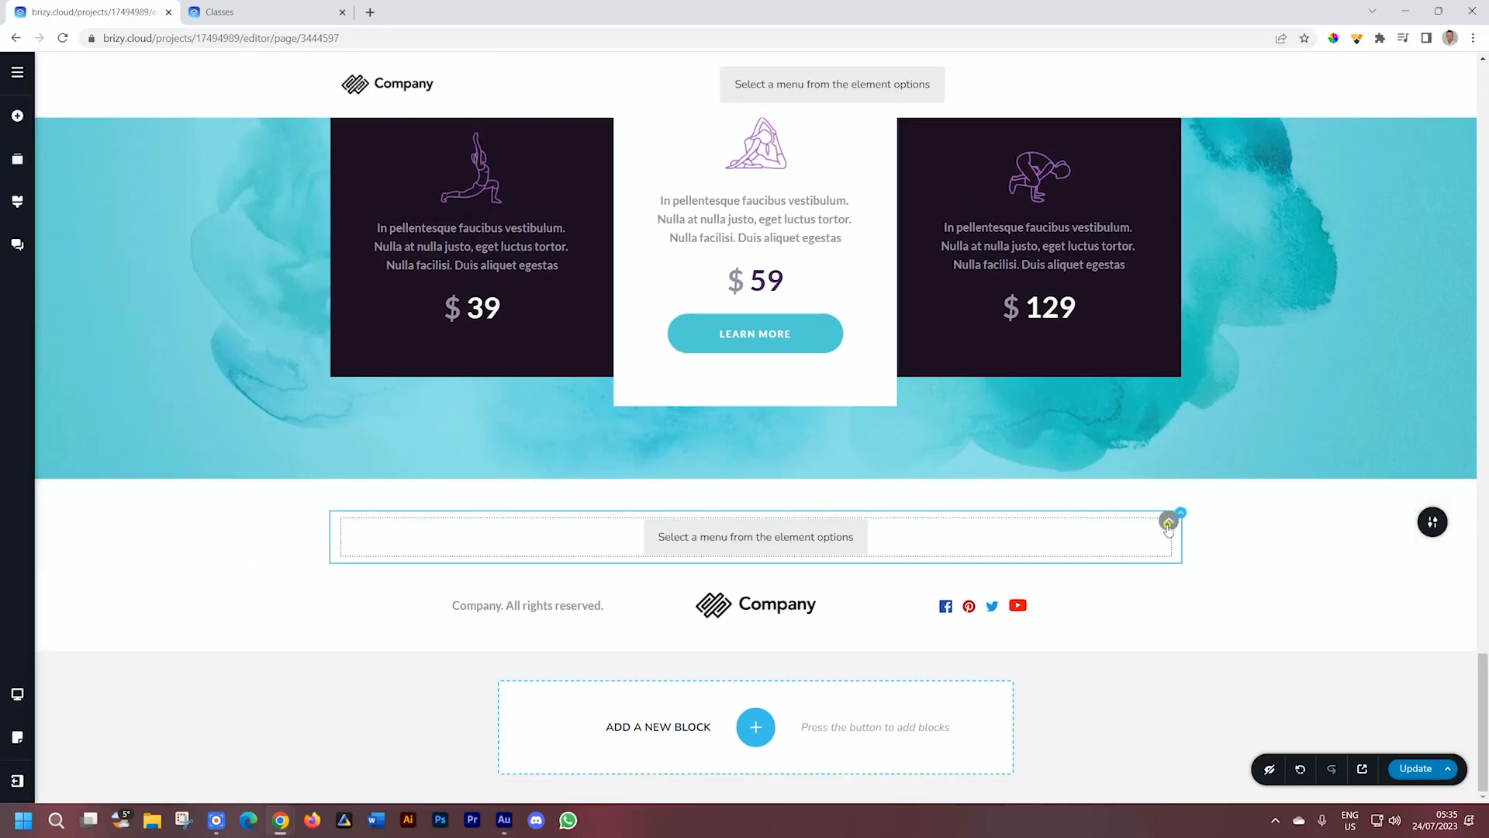
{"action": "left_click", "coordinate": [1164, 531]}
{"action": "left_click", "coordinate": [1137, 489]}
{"action": "left_click", "coordinate": [1107, 485]}
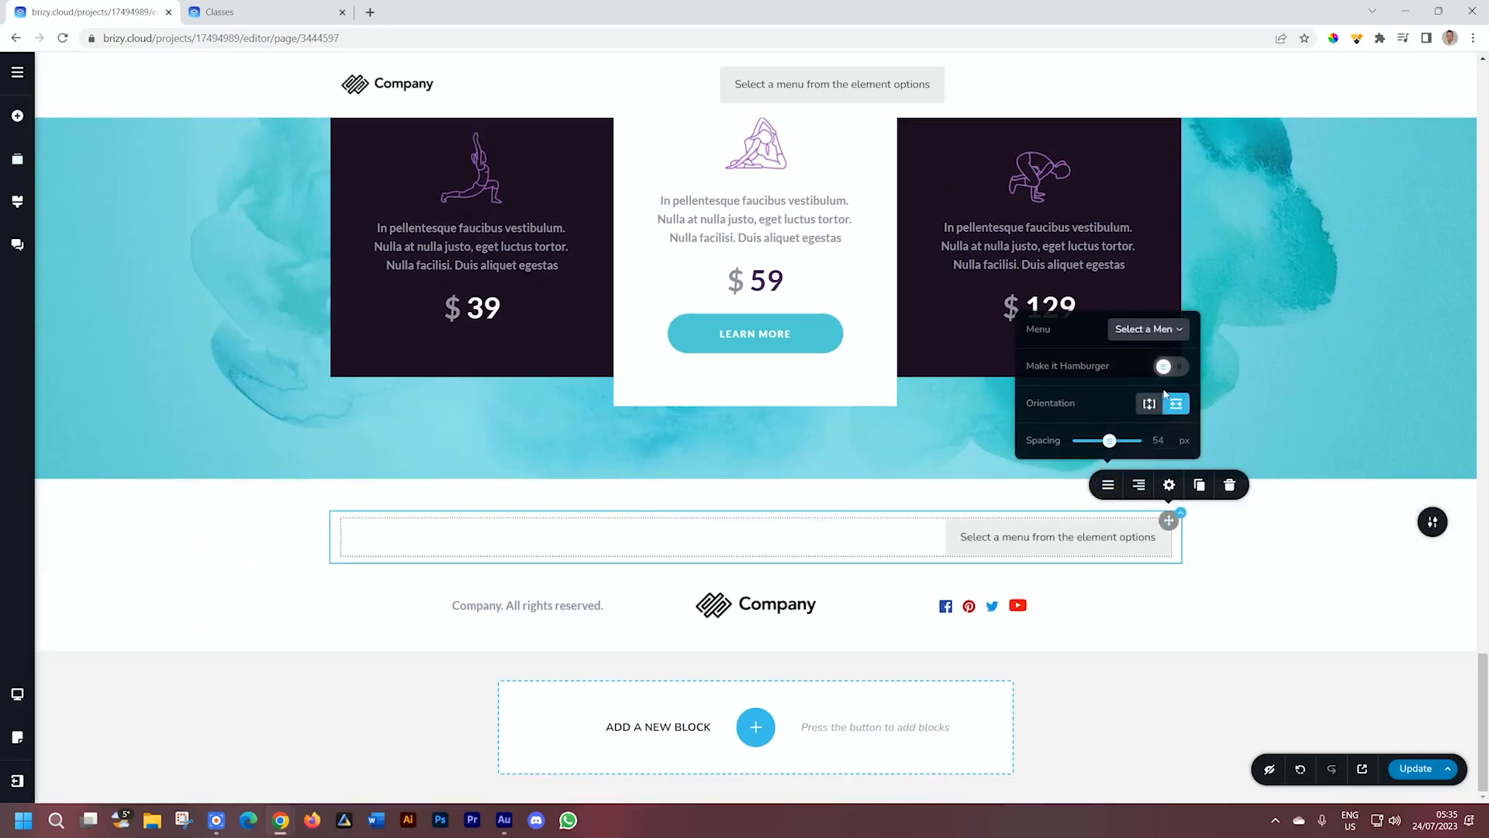
{"action": "left_click", "coordinate": [1168, 339]}
{"action": "left_click", "coordinate": [1140, 366]}
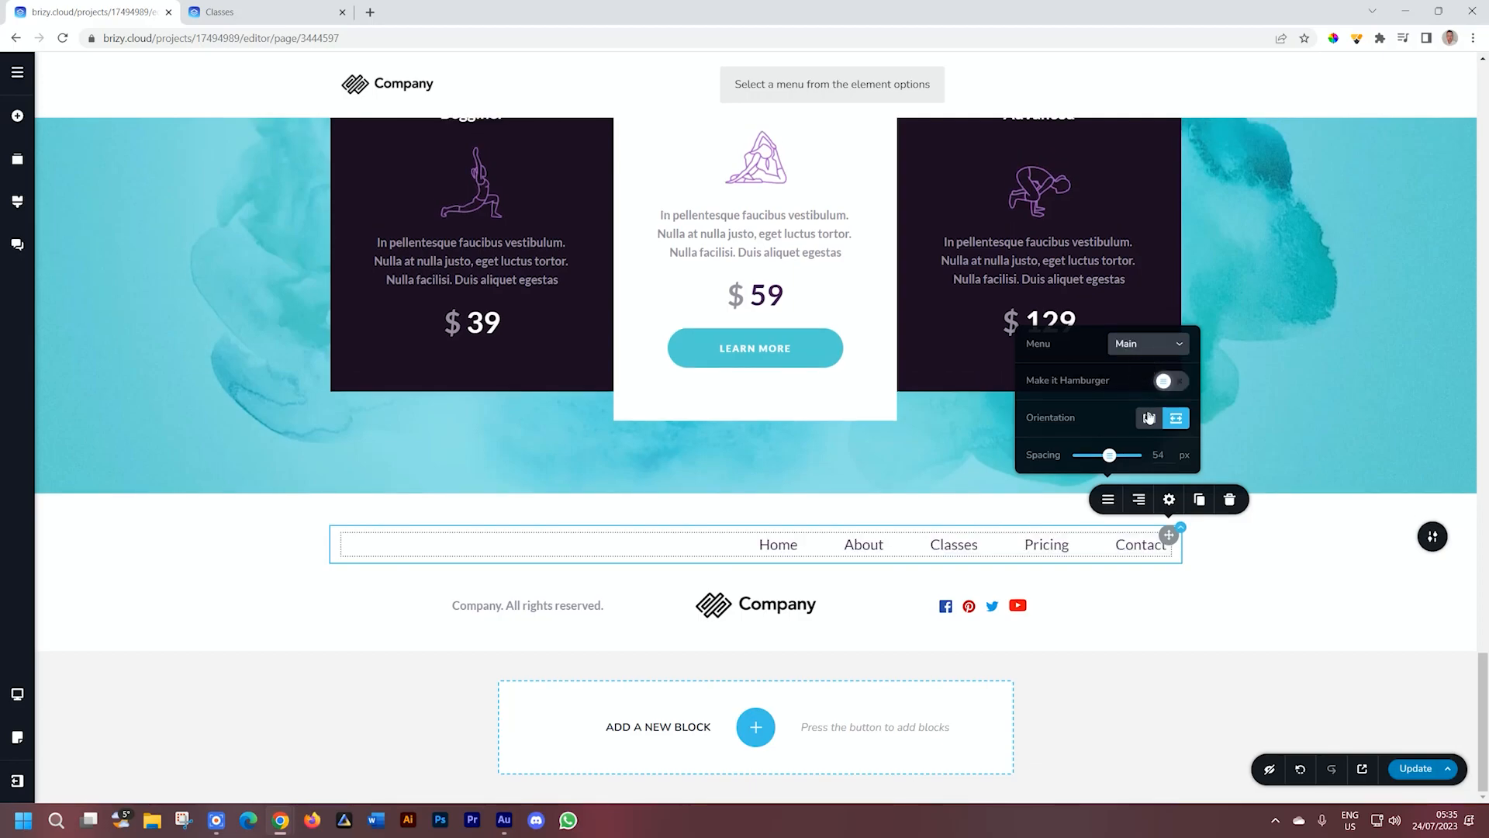
{"action": "left_click", "coordinate": [1139, 500]}
{"action": "left_click", "coordinate": [1138, 500]}
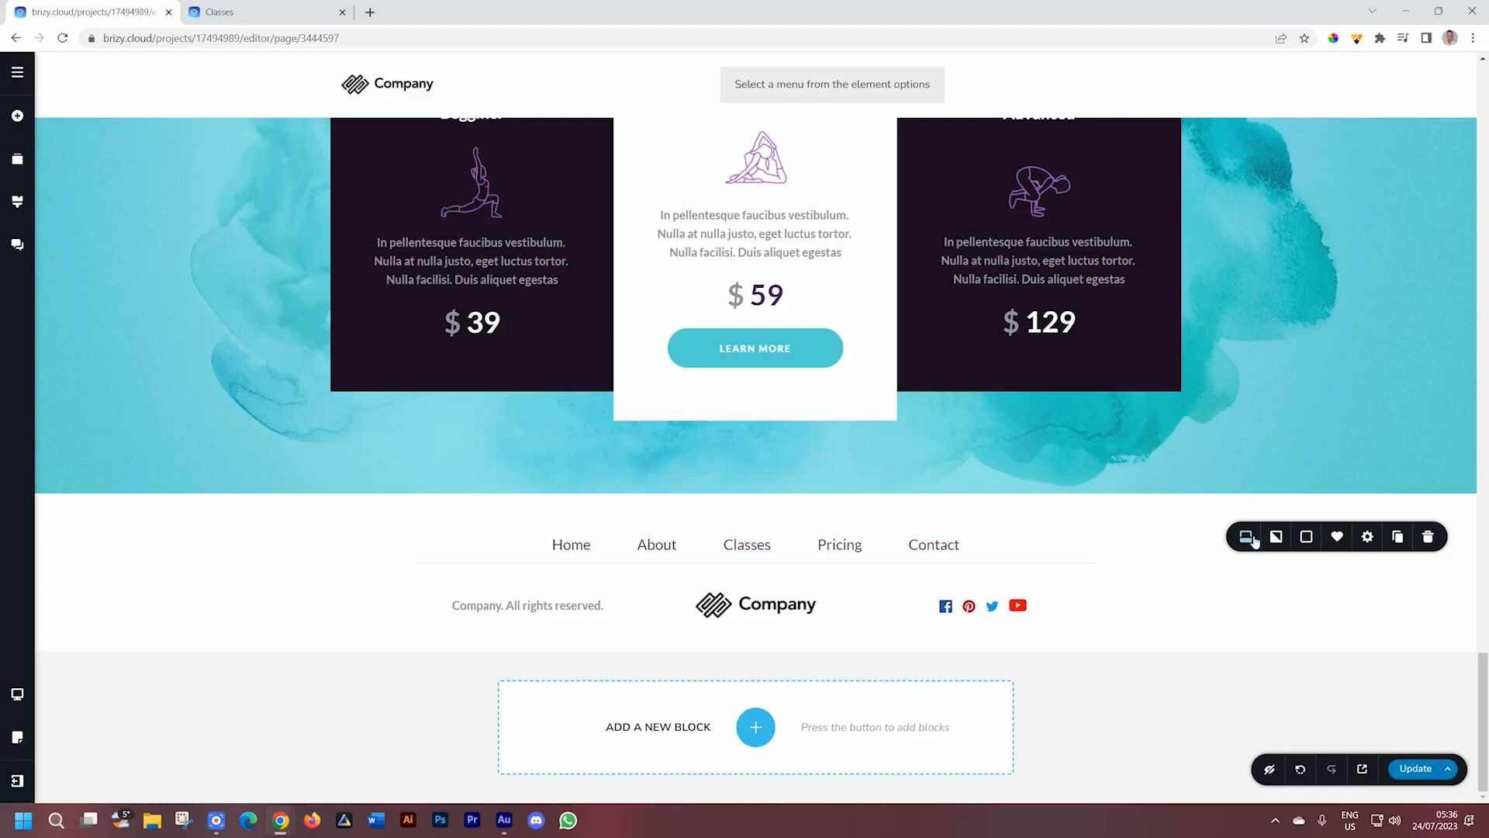
Step: Make the footer global with a display condition including all pages, and update the page
{"action": "left_click", "coordinate": [1251, 537]}
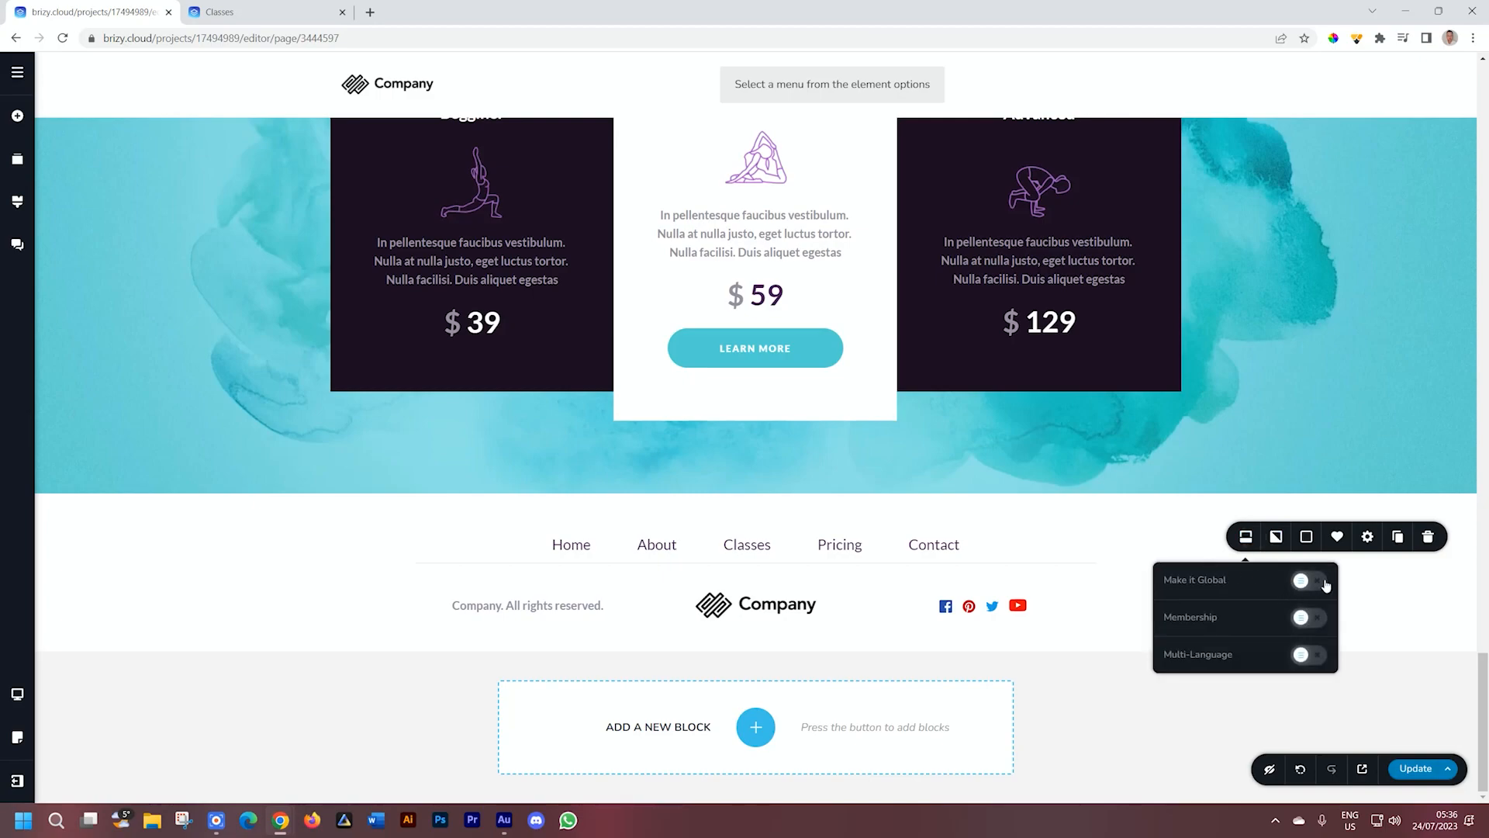
{"action": "left_click", "coordinate": [1315, 583]}
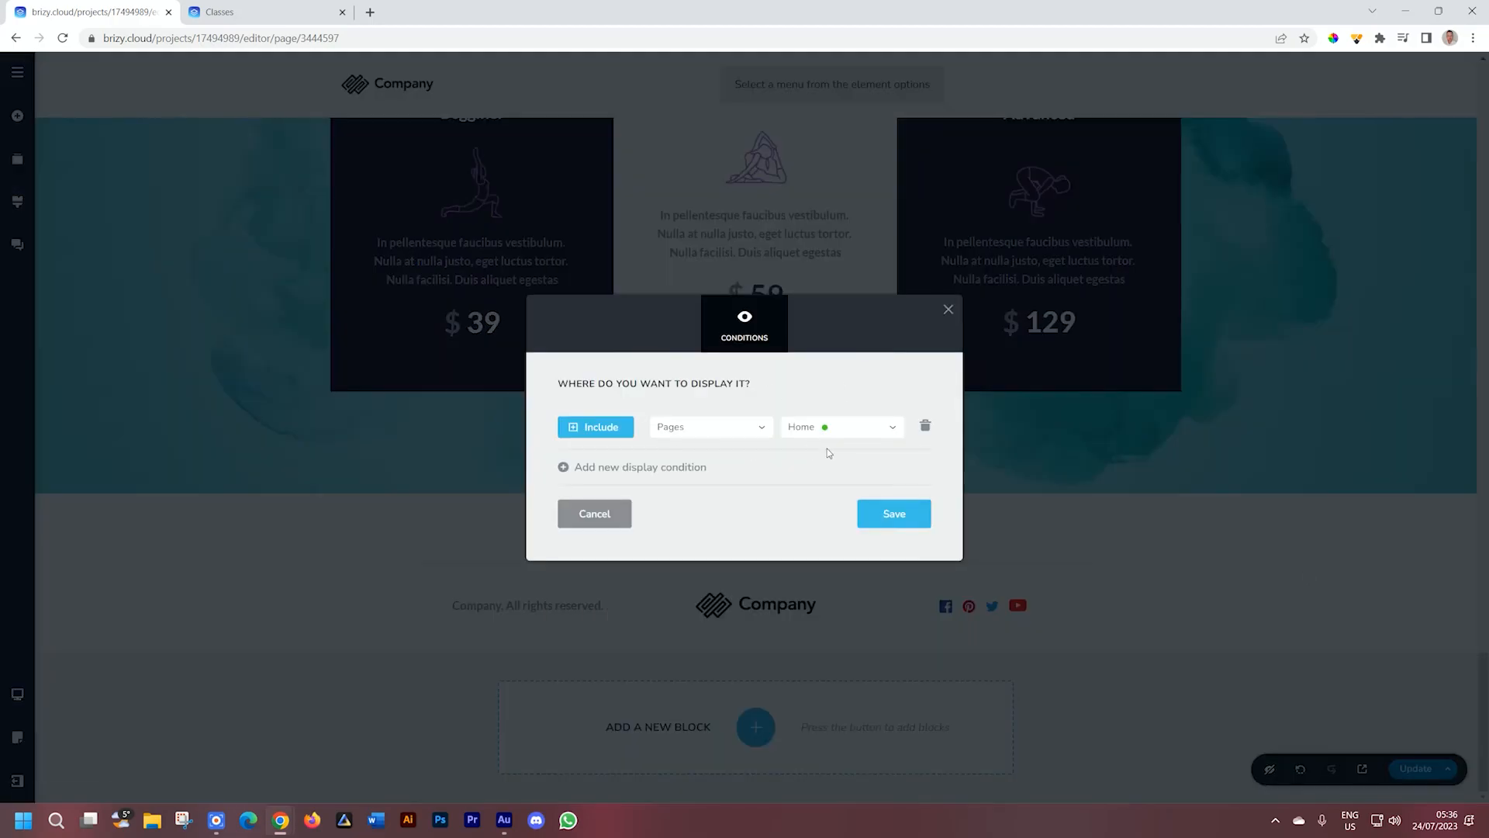
{"action": "left_click", "coordinate": [836, 429]}
{"action": "left_click", "coordinate": [806, 450]}
{"action": "left_click", "coordinate": [894, 515]}
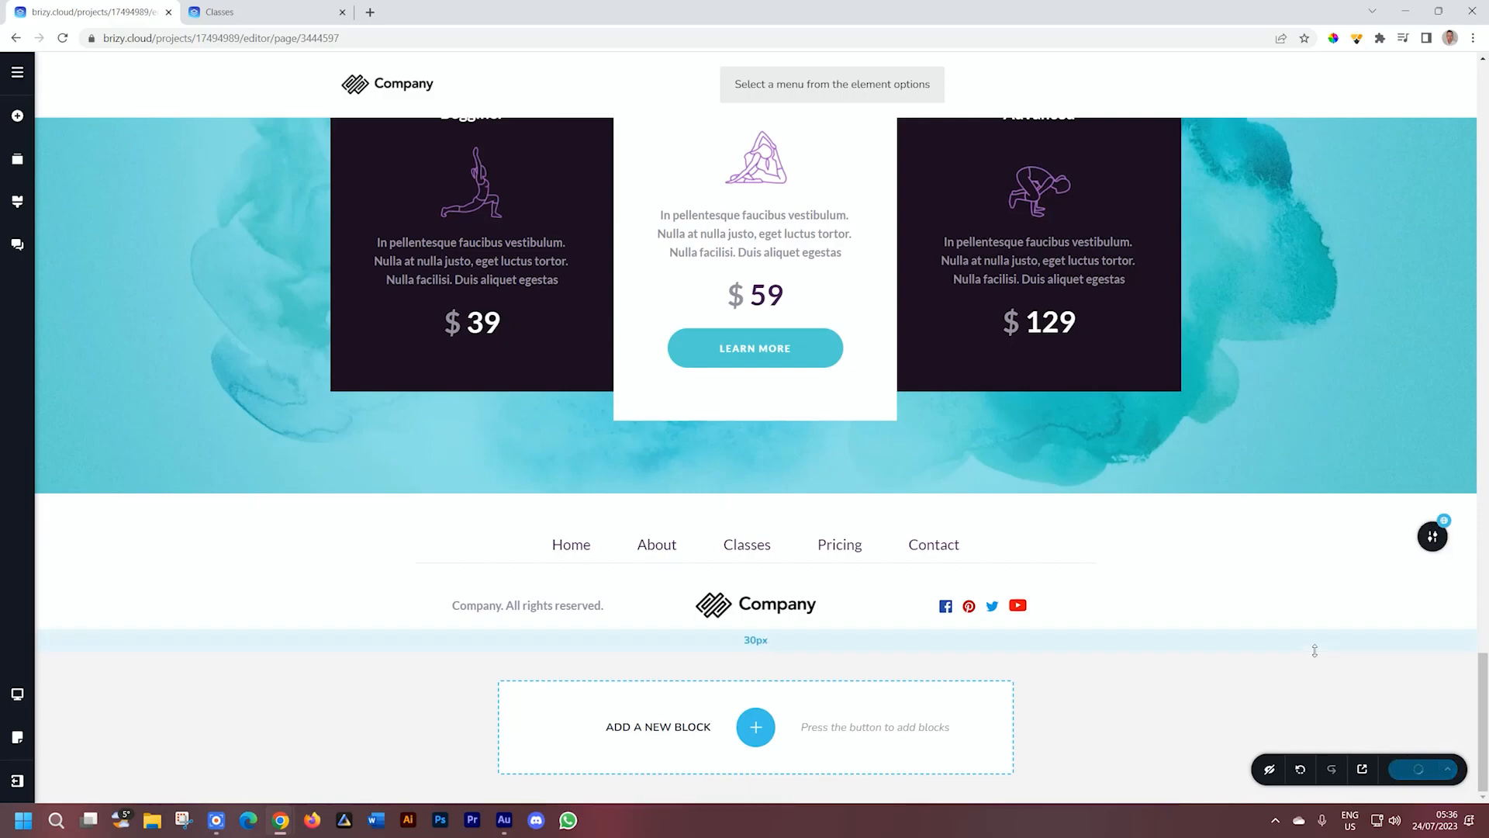
Step: Preview the live home page, check the footer at its end, and follow the footer's Contact link
{"action": "left_click", "coordinate": [1364, 770]}
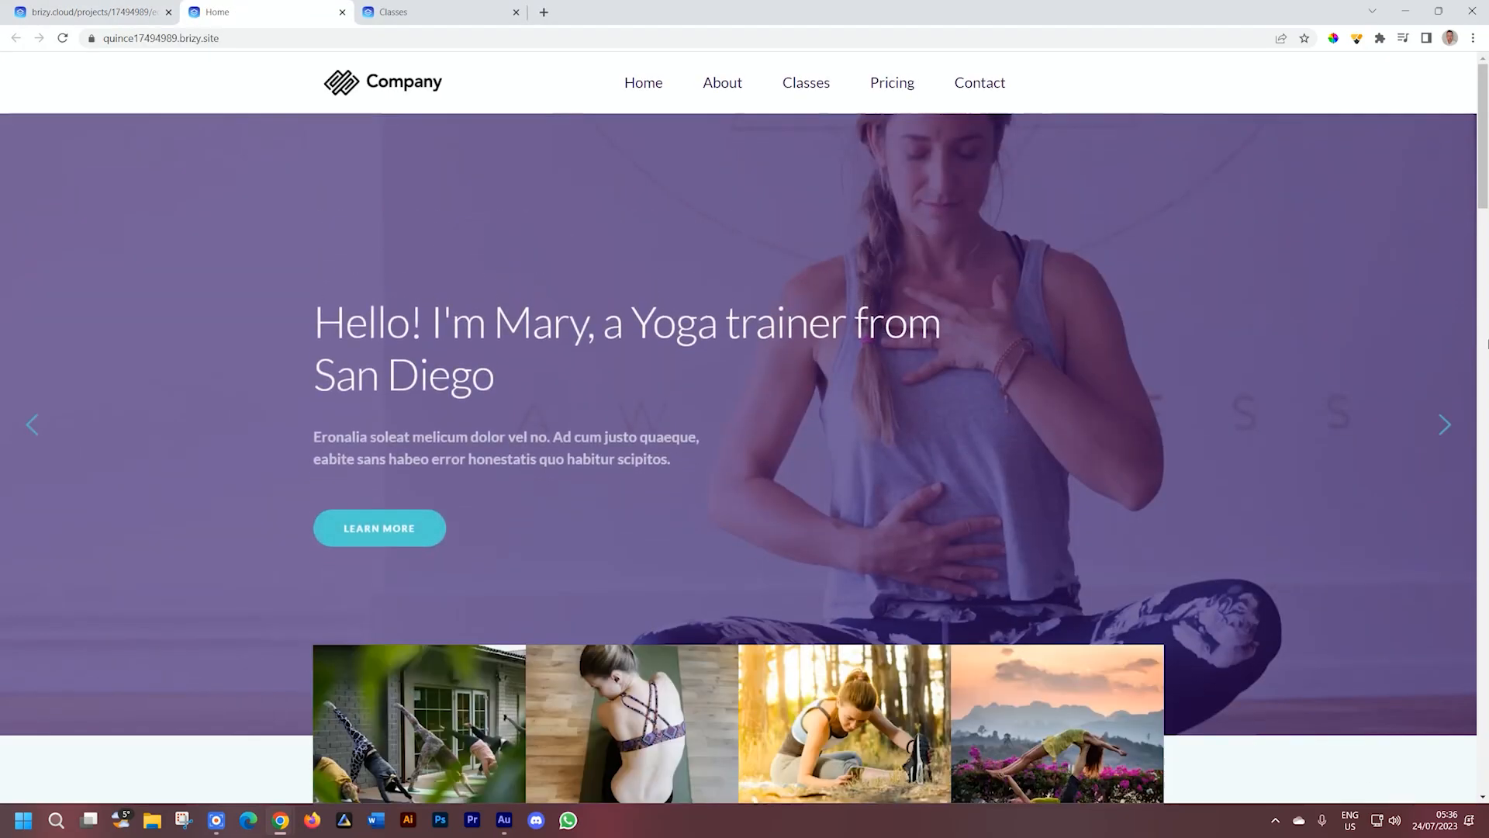
{"action": "left_click_drag", "start_coordinate": [1481, 149], "coordinate": [1483, 380]}
{"action": "left_click_drag", "start_coordinate": [1486, 454], "coordinate": [1483, 775]}
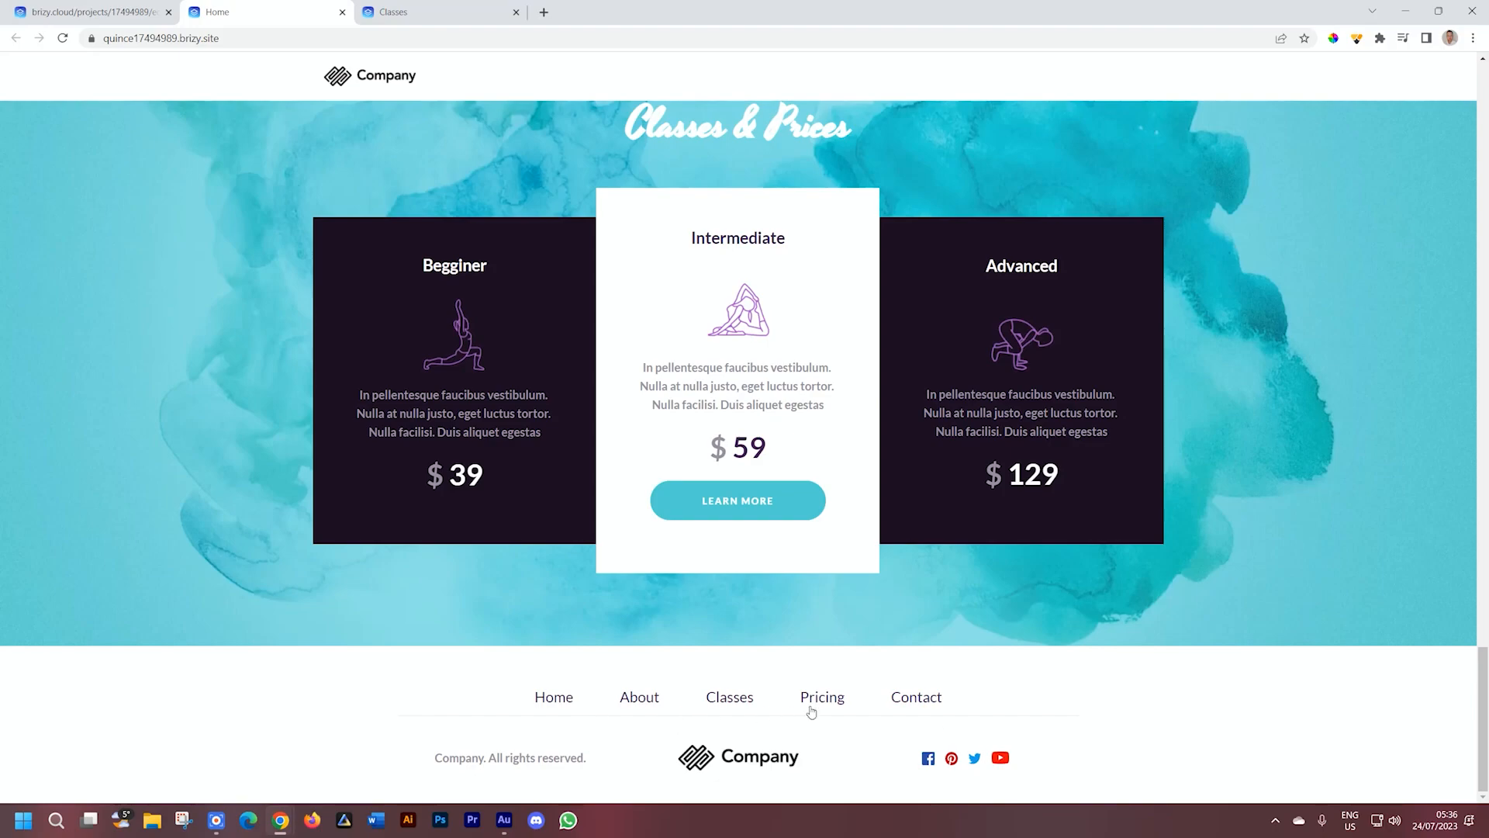
{"action": "left_click", "coordinate": [933, 703]}
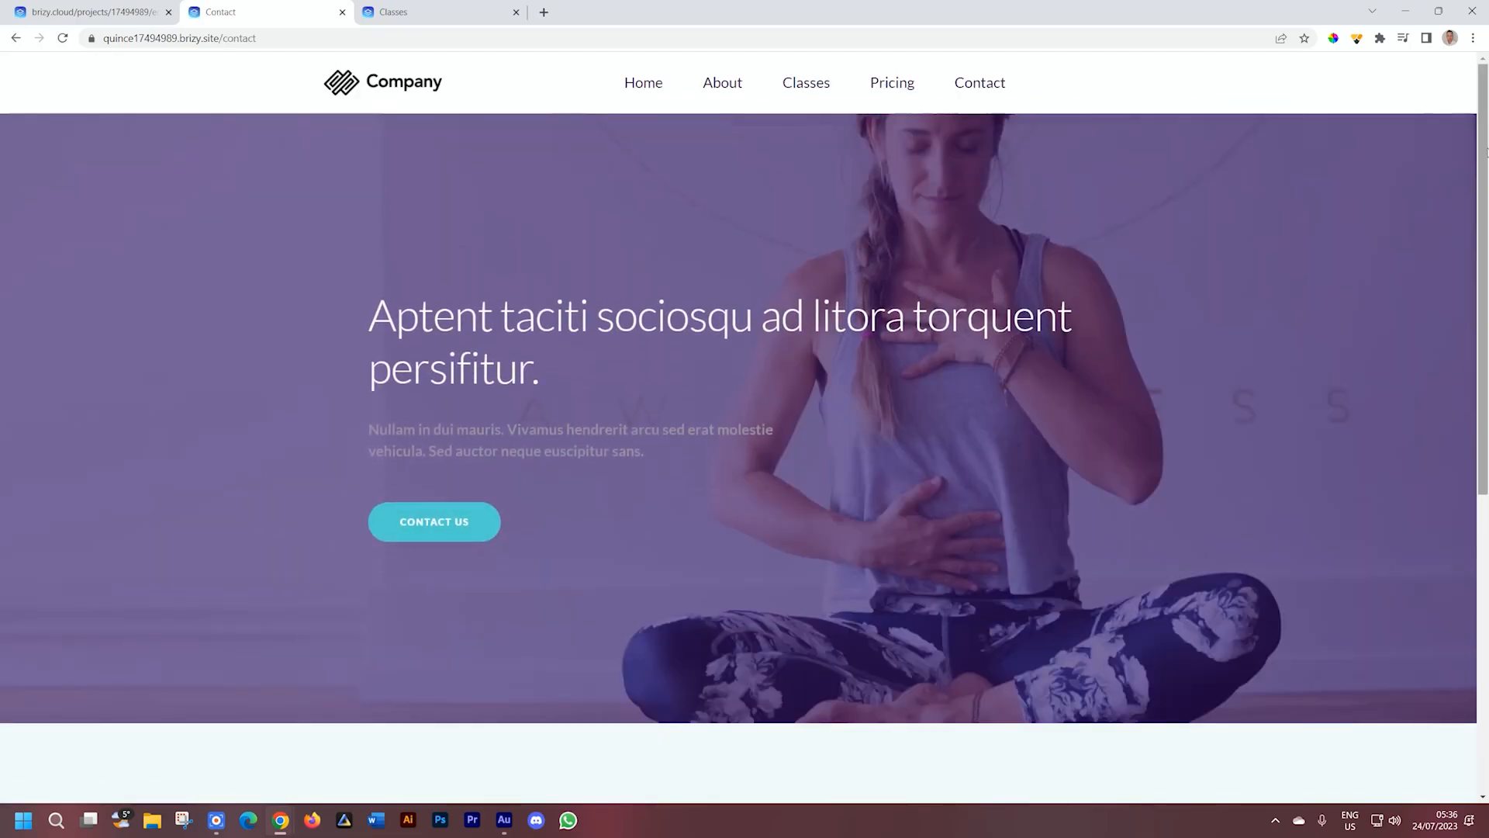
Step: Check the footer at the end of the live Contact page, and return to the page editor to view the saved global blocks
{"action": "left_click_drag", "start_coordinate": [1483, 151], "coordinate": [1485, 559]}
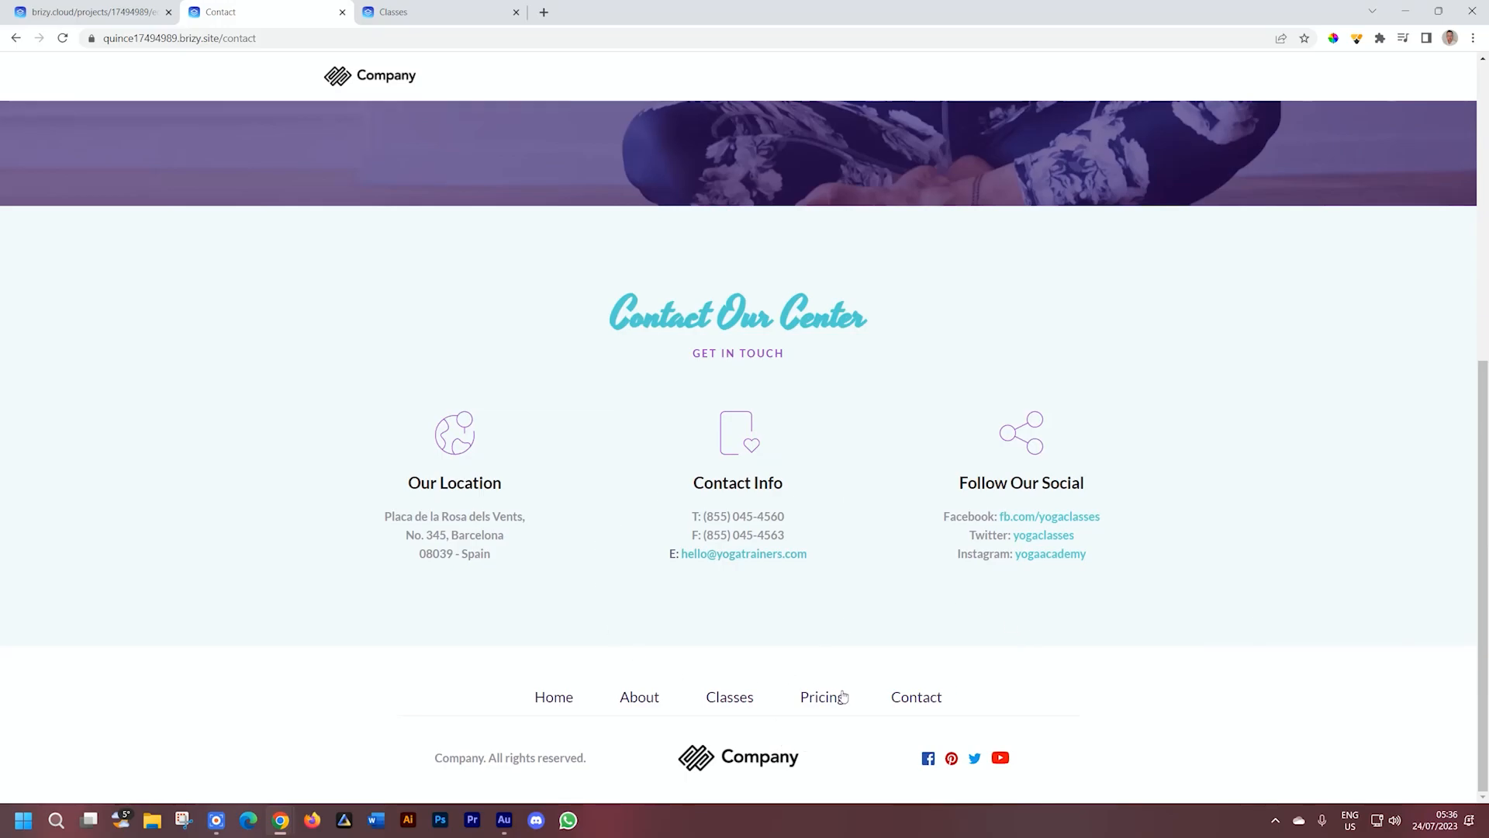
{"action": "scroll", "coordinate": [847, 688], "scroll_direction": "up", "scroll_amount": 7}
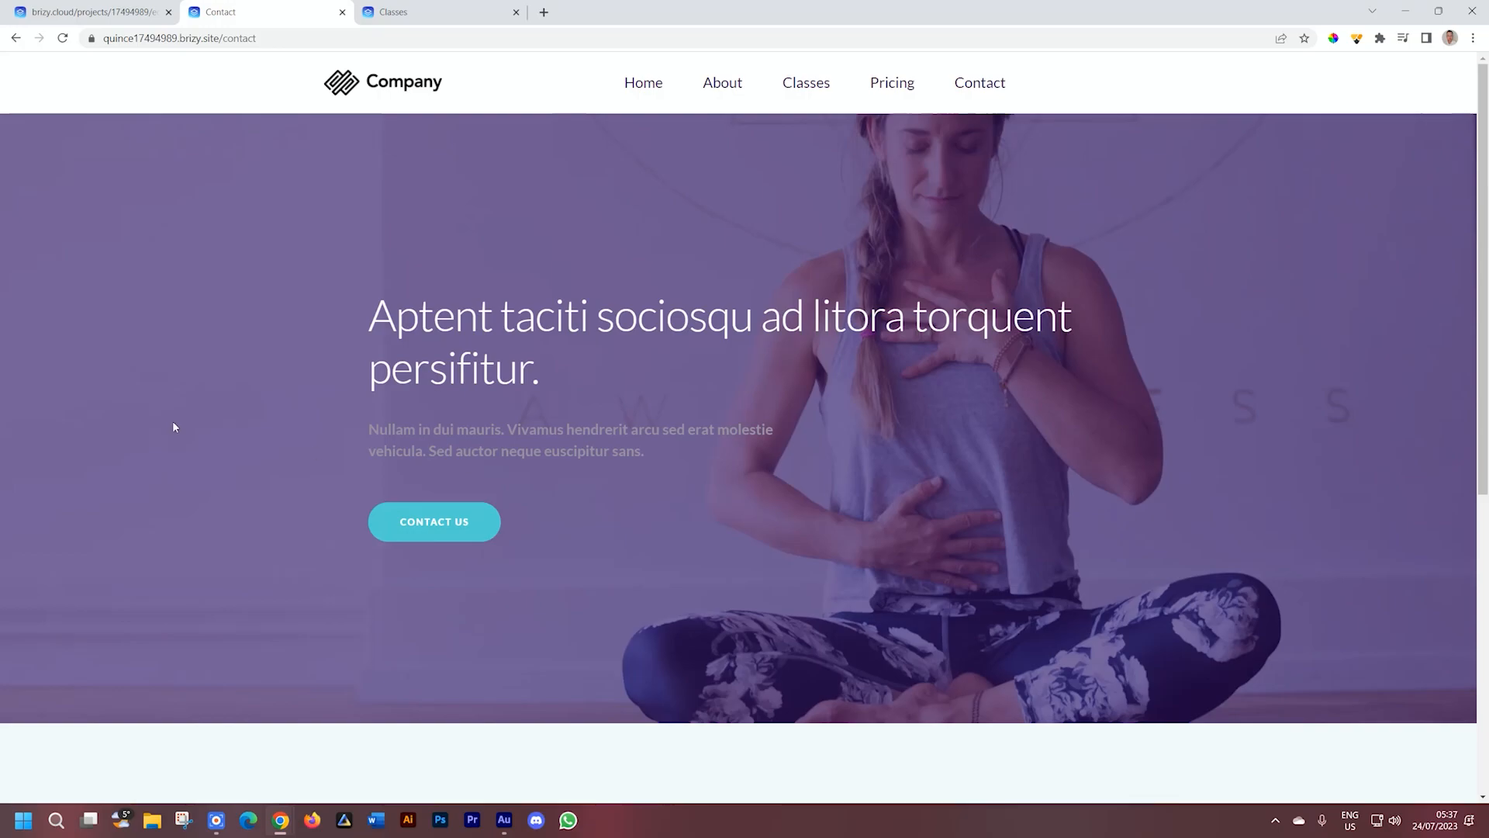
{"action": "left_click", "coordinate": [130, 11]}
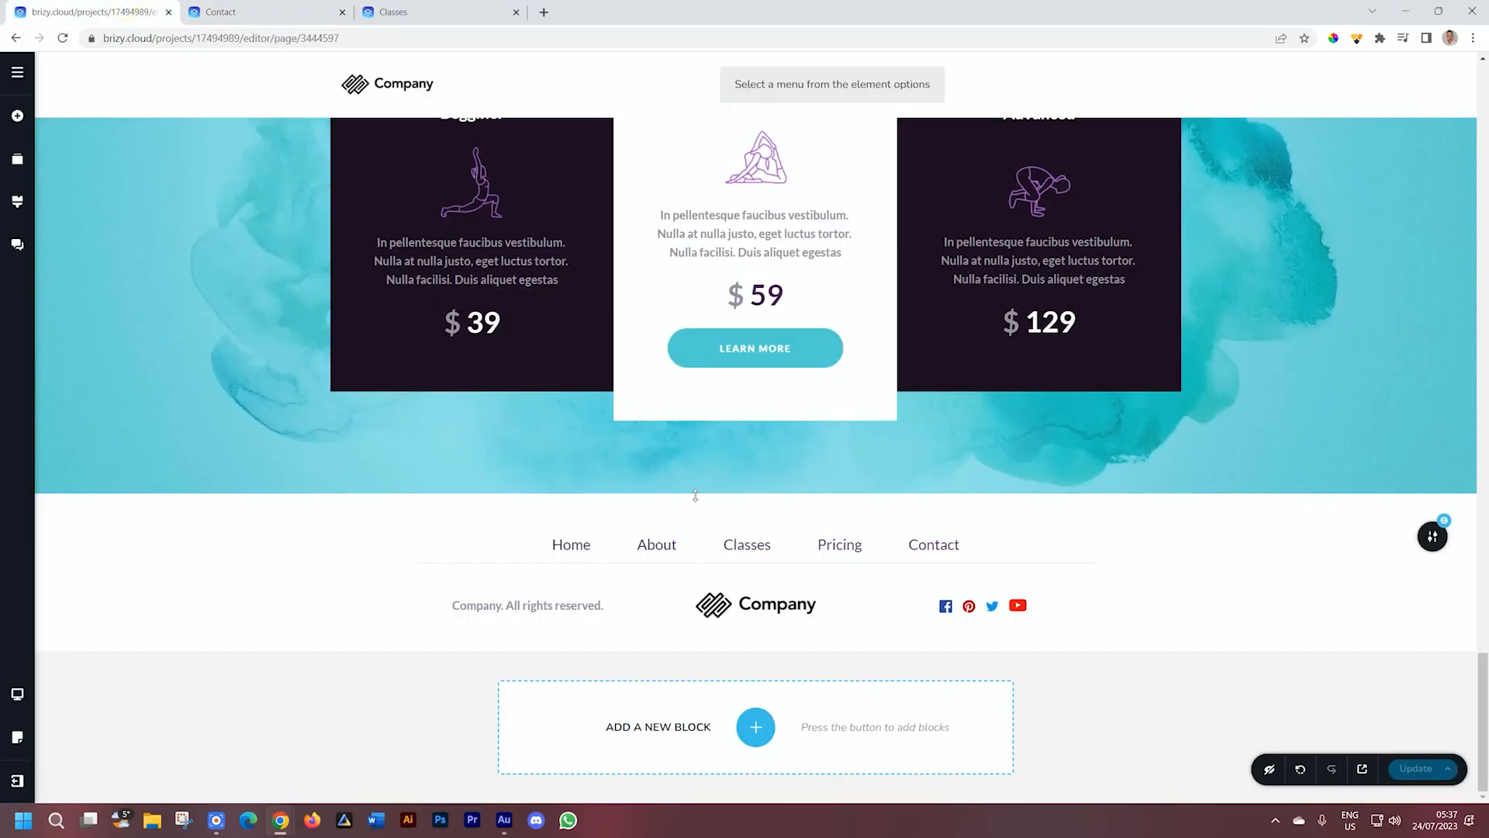
{"action": "left_click", "coordinate": [754, 491]}
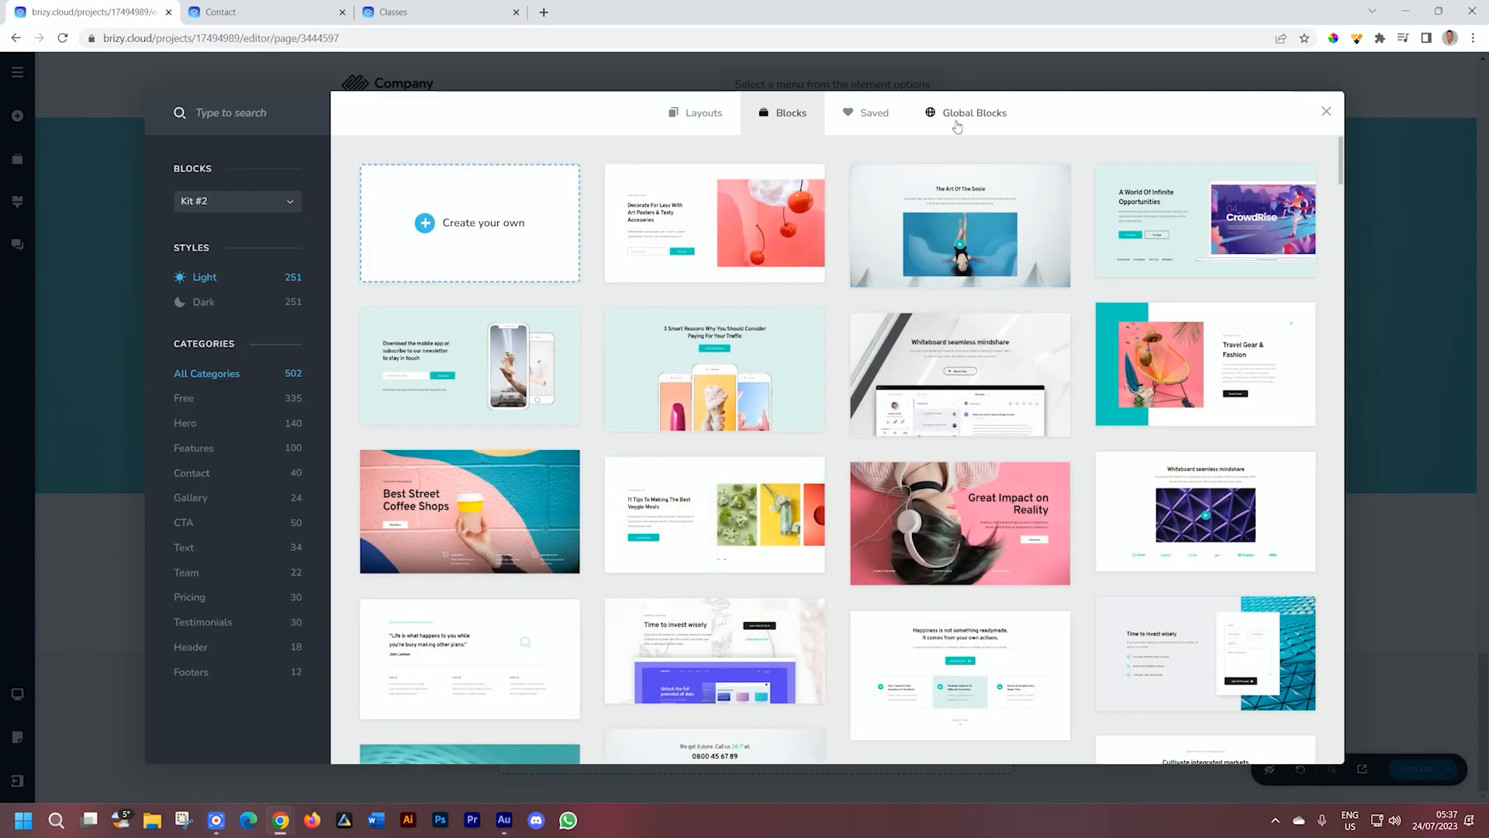
{"action": "left_click", "coordinate": [957, 127]}
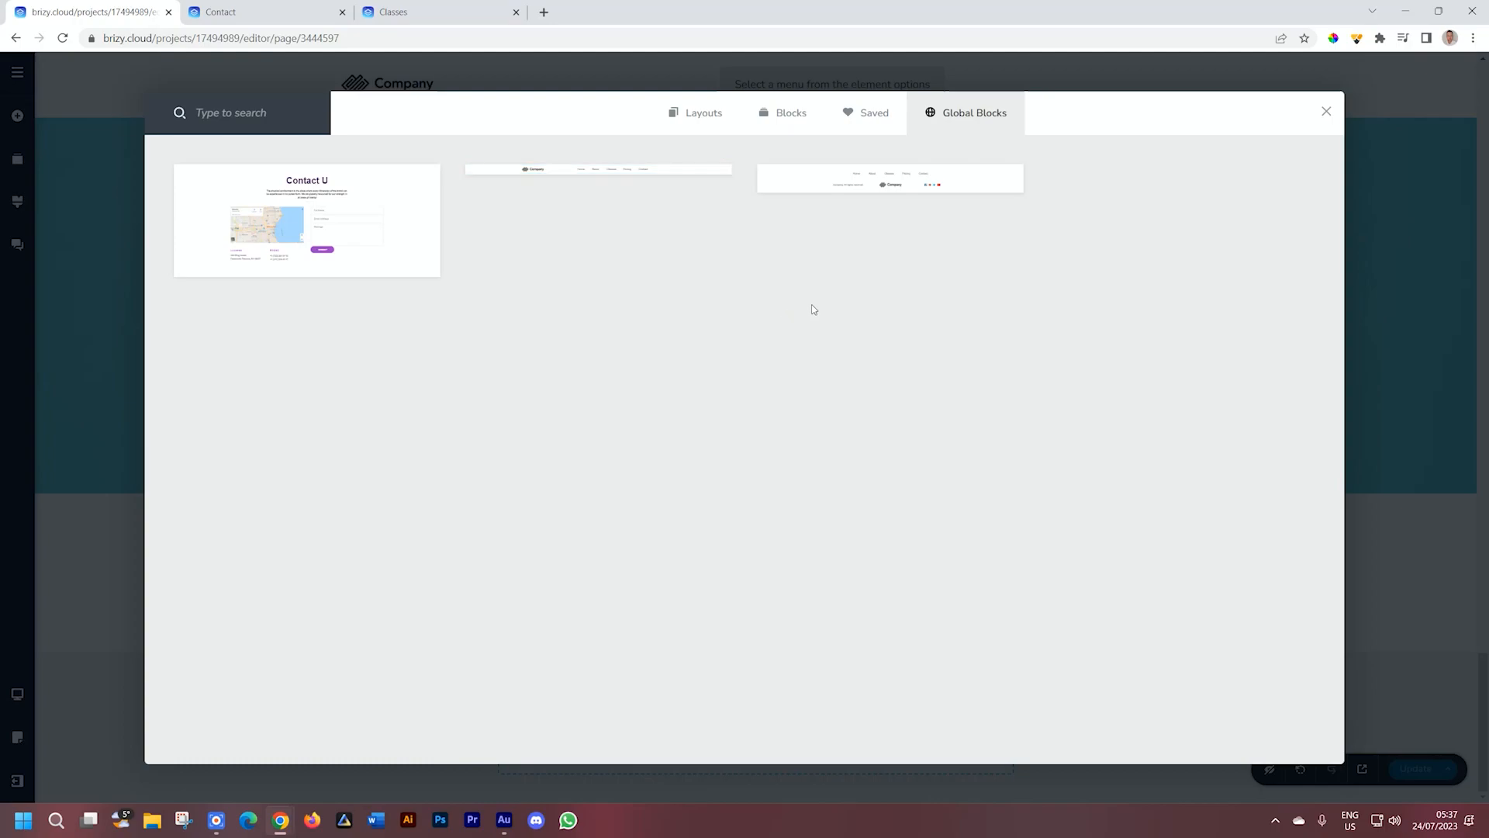
{"action": "left_click", "coordinate": [1326, 113]}
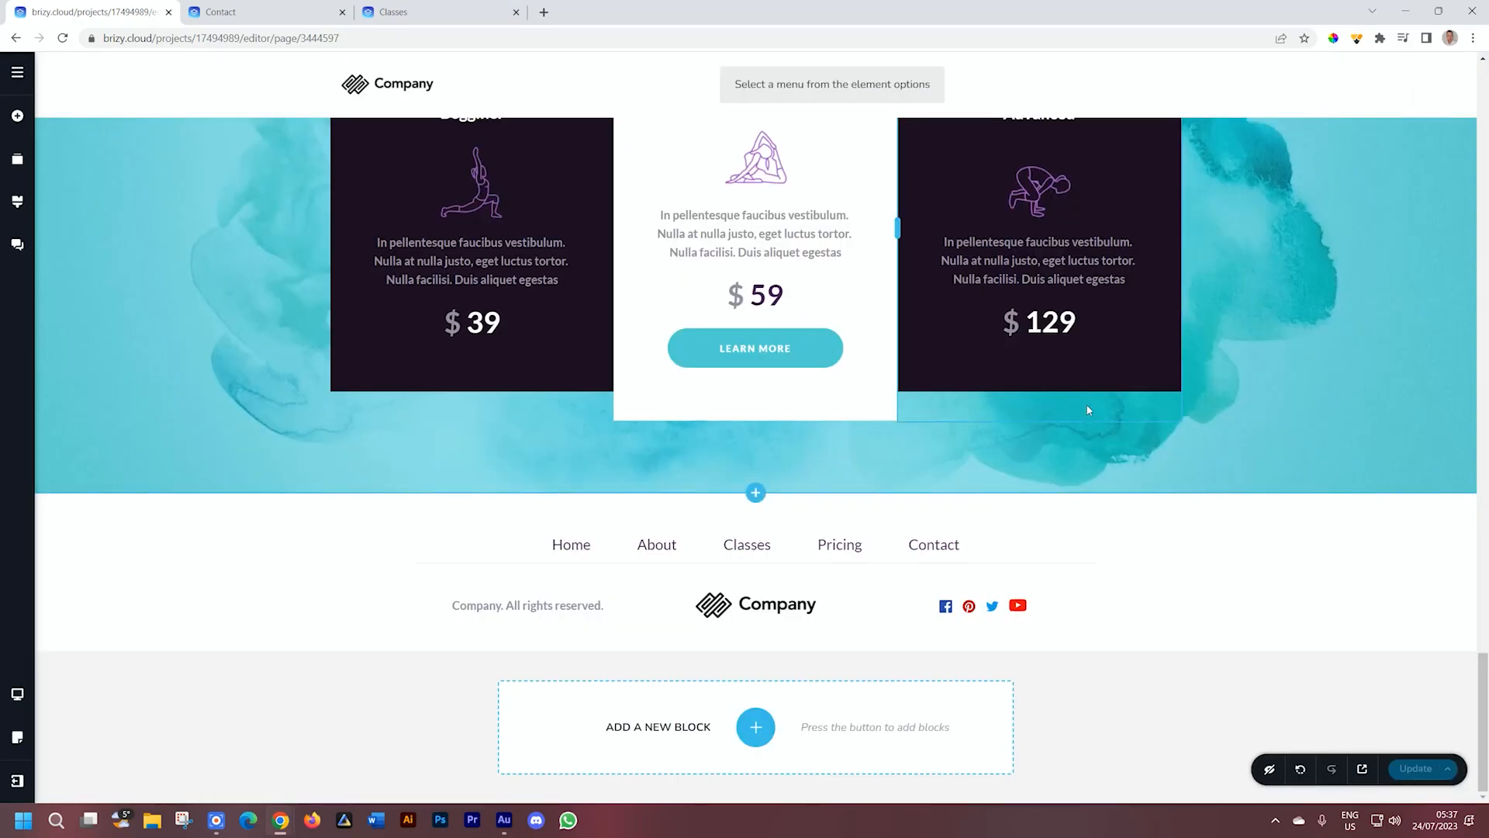
Step: Change the global footer's display condition to exclude all pages, save it, and update the page
{"action": "mouse_move", "coordinate": [1435, 538]}
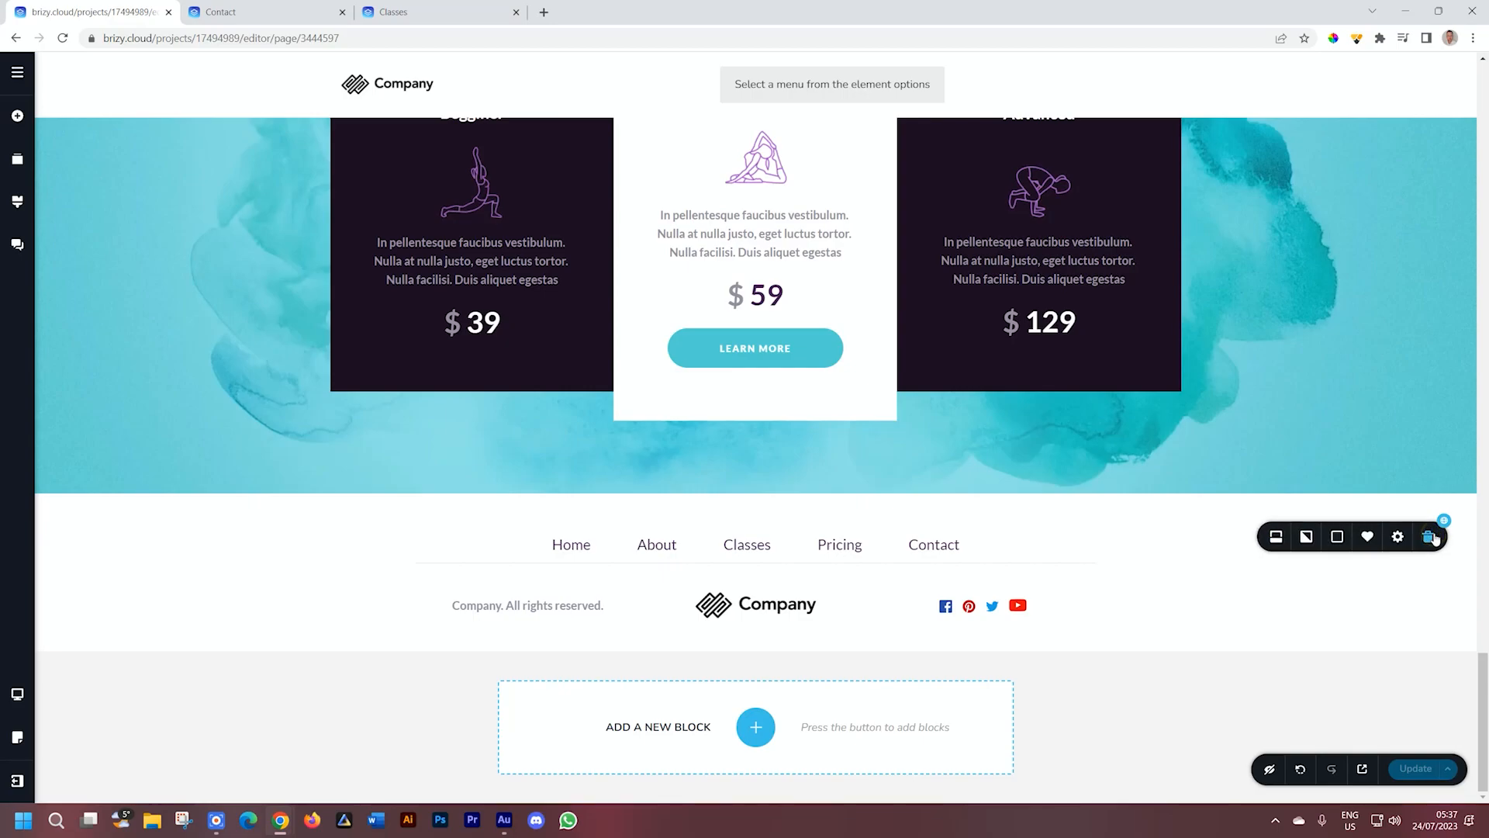
{"action": "left_click", "coordinate": [1277, 537]}
{"action": "left_click", "coordinate": [1281, 612]}
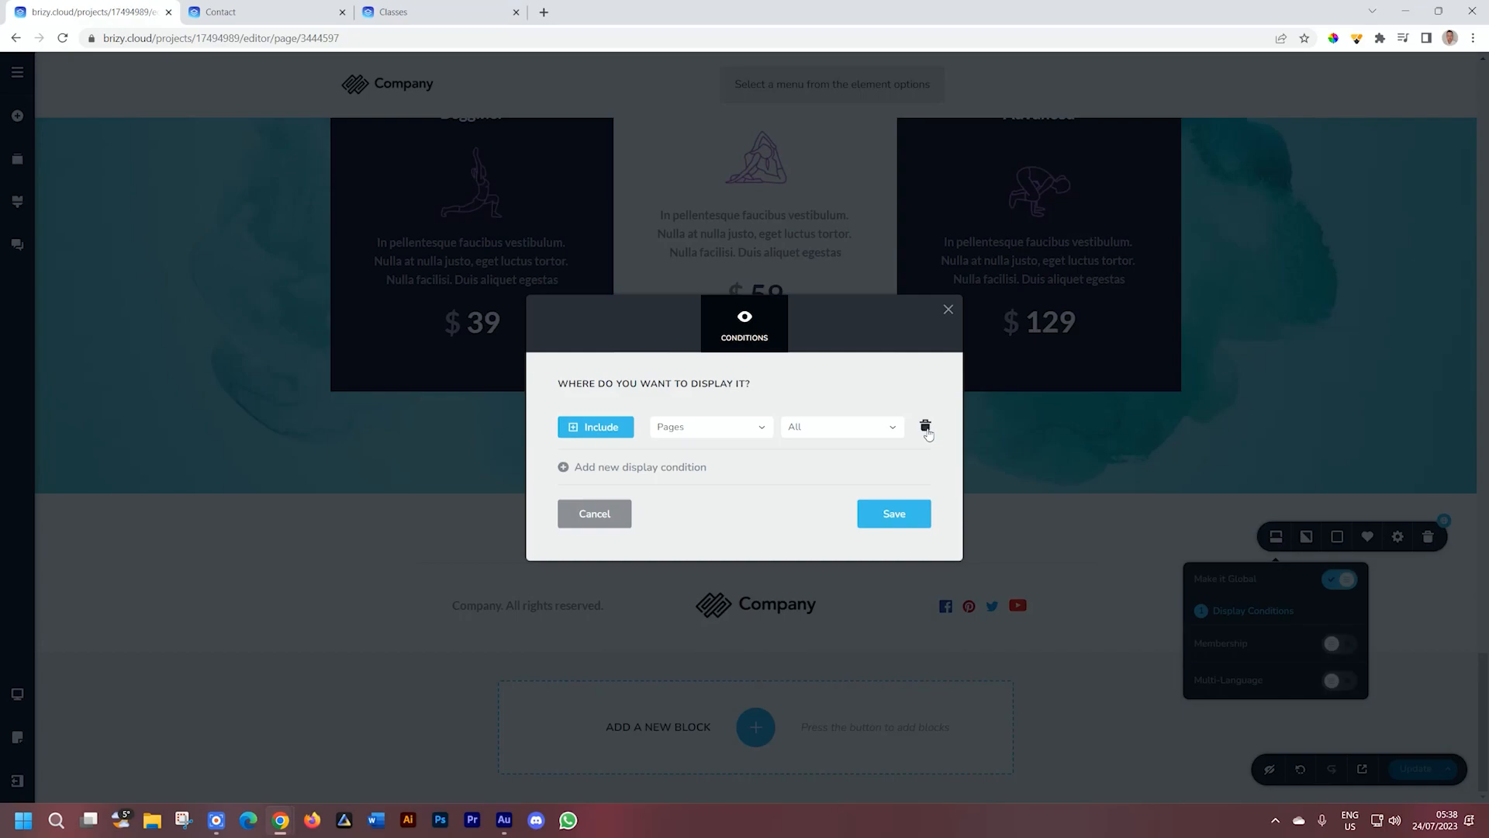
{"action": "left_click", "coordinate": [574, 426]}
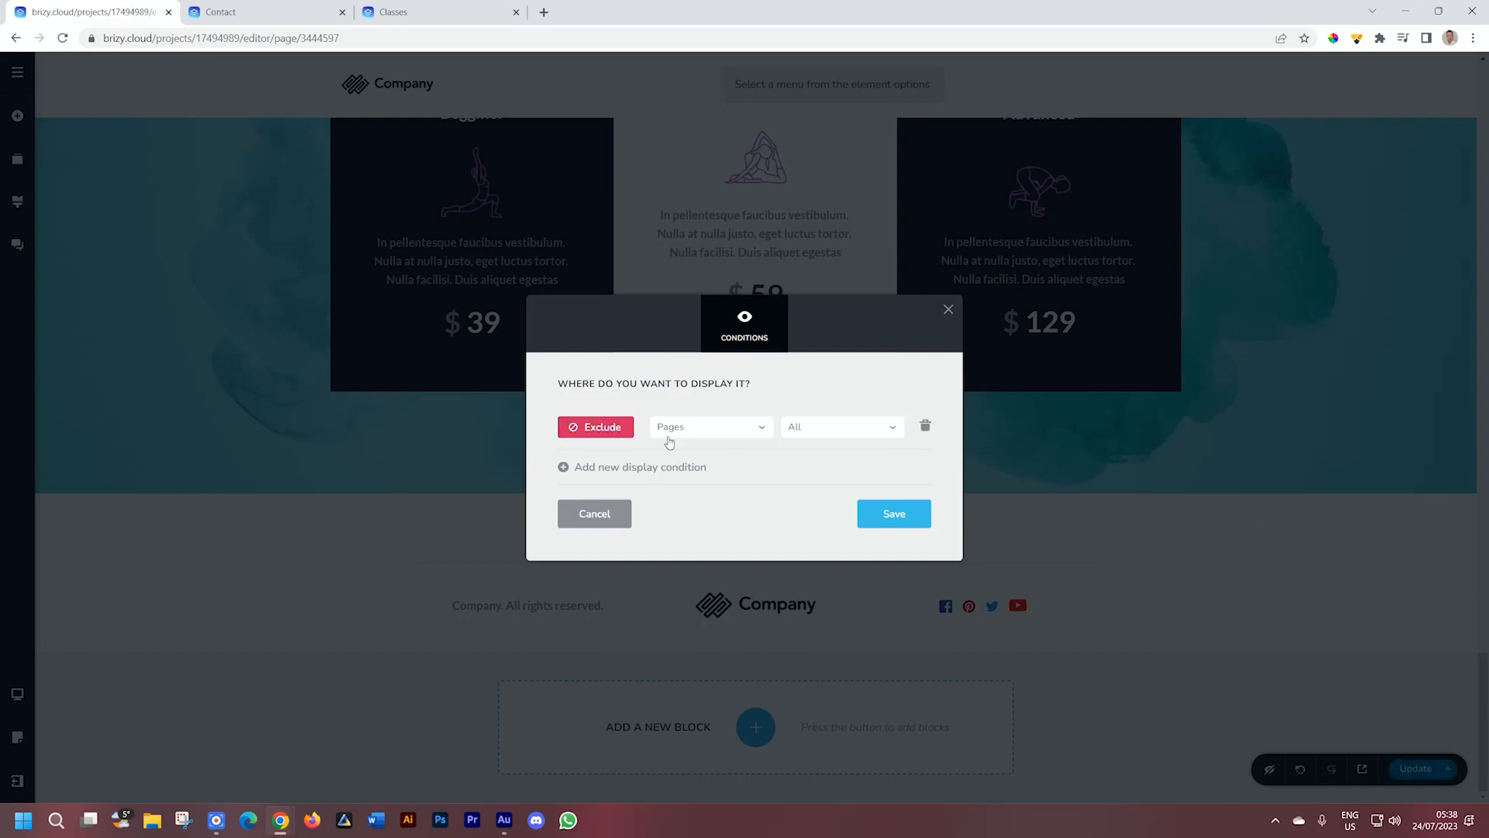
{"action": "left_click", "coordinate": [900, 516]}
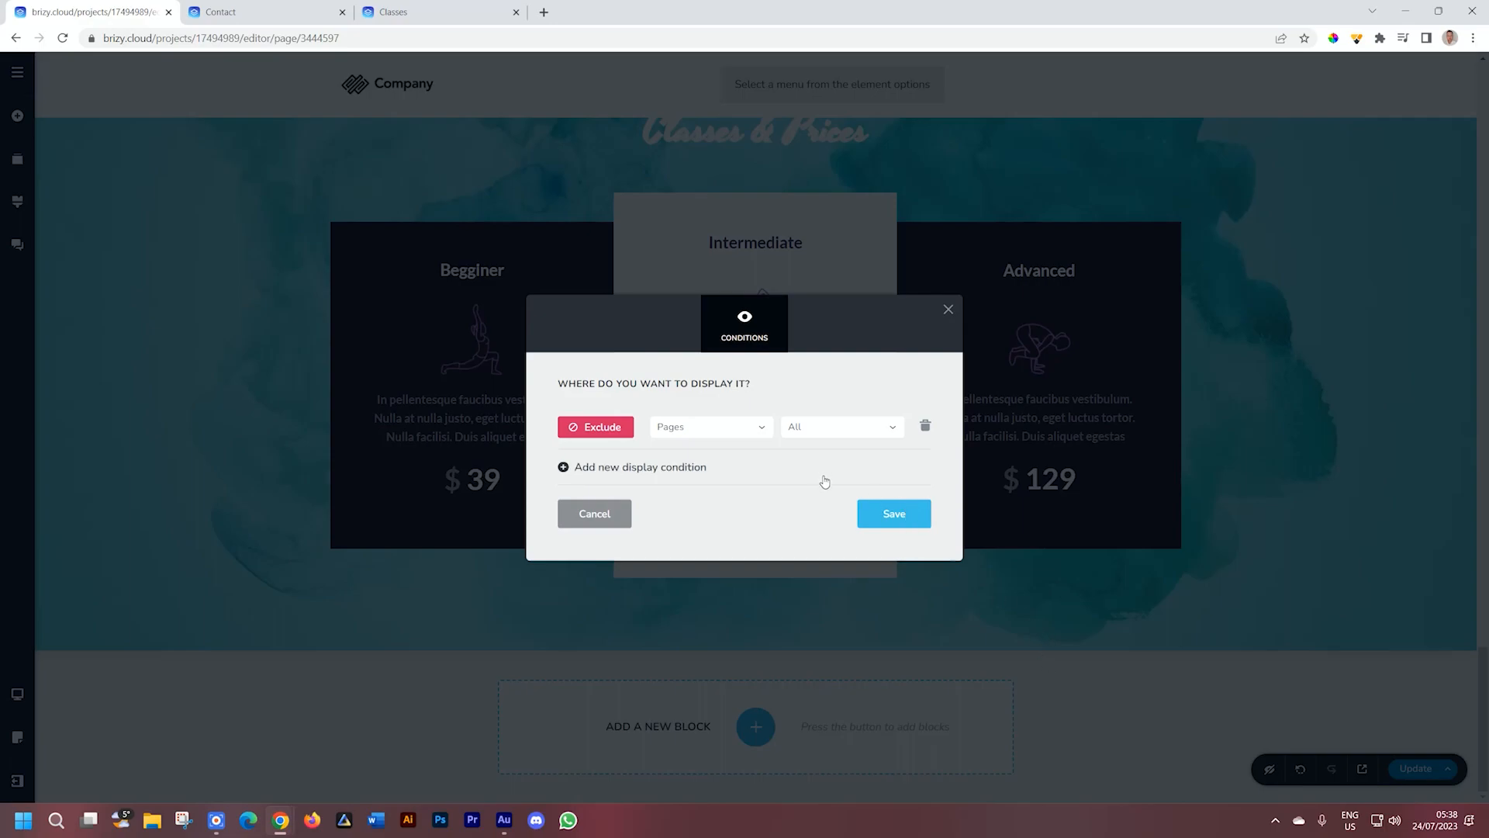
{"action": "left_click", "coordinate": [868, 515]}
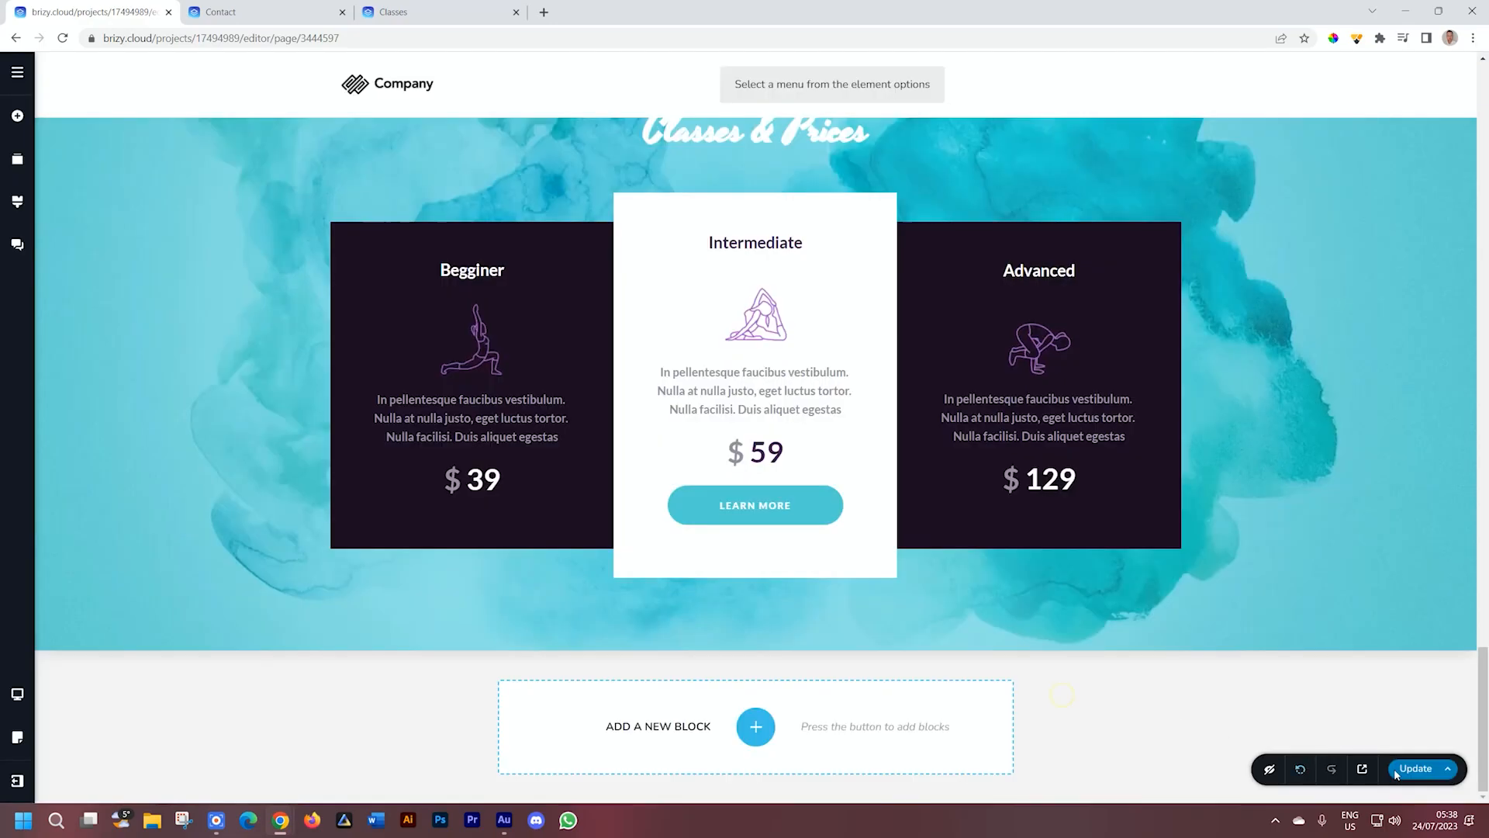
{"action": "left_click", "coordinate": [1401, 772]}
Step: Preview the live site and check the end of the Home, Classes and Pricing pages for the footer
{"action": "left_click", "coordinate": [1363, 770]}
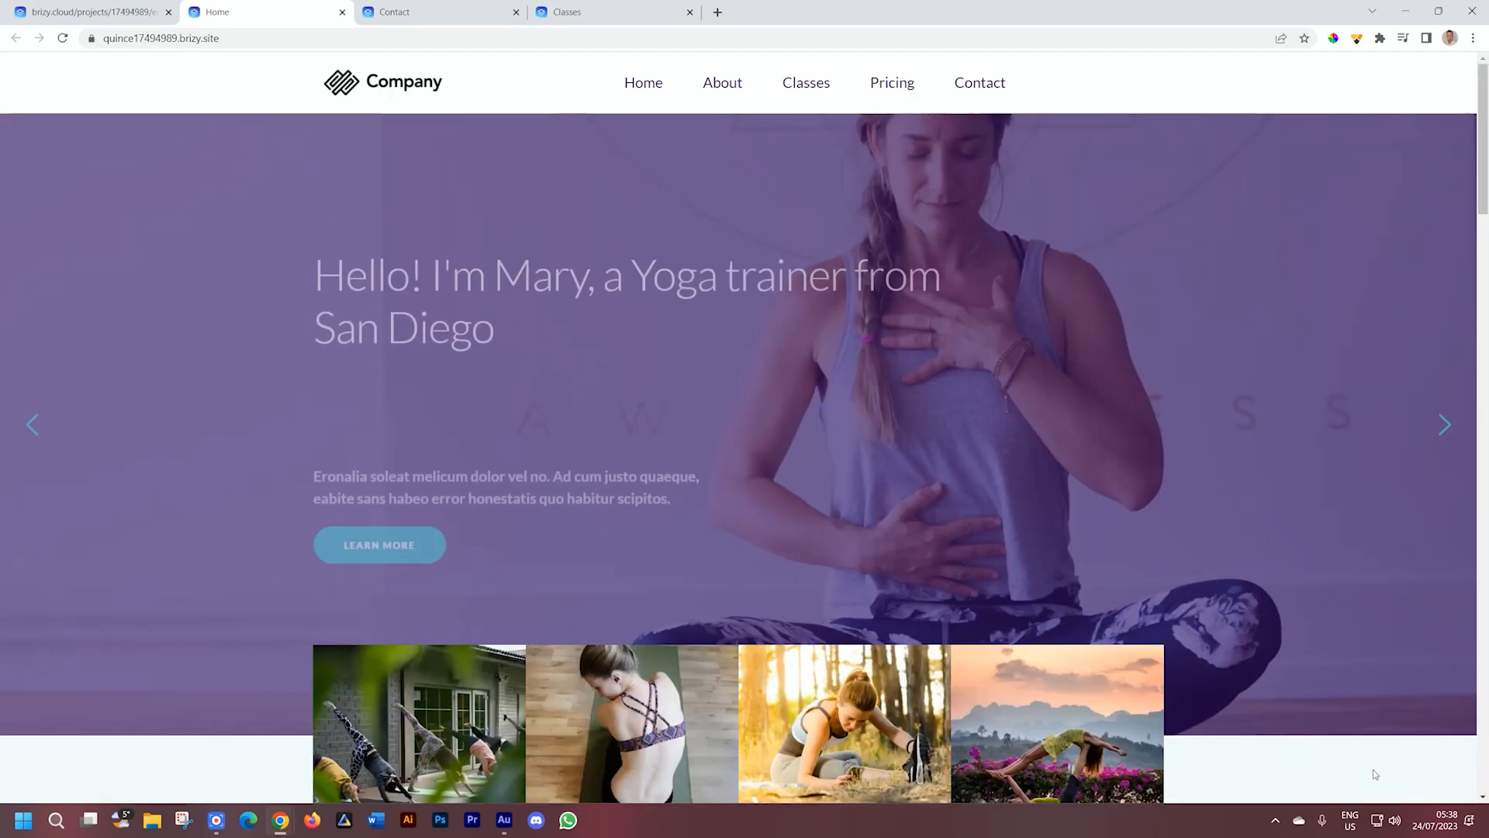
{"action": "mouse_move", "coordinate": [1483, 159]}
{"action": "left_mouse_down"}
{"action": "mouse_move", "coordinate": [1485, 752]}
{"action": "mouse_move", "coordinate": [1481, 147]}
{"action": "left_mouse_up"}
{"action": "left_click", "coordinate": [823, 85]}
{"action": "mouse_move", "coordinate": [1486, 83]}
{"action": "left_mouse_down"}
{"action": "mouse_move", "coordinate": [1485, 632]}
{"action": "mouse_move", "coordinate": [1485, 77]}
{"action": "left_mouse_up"}
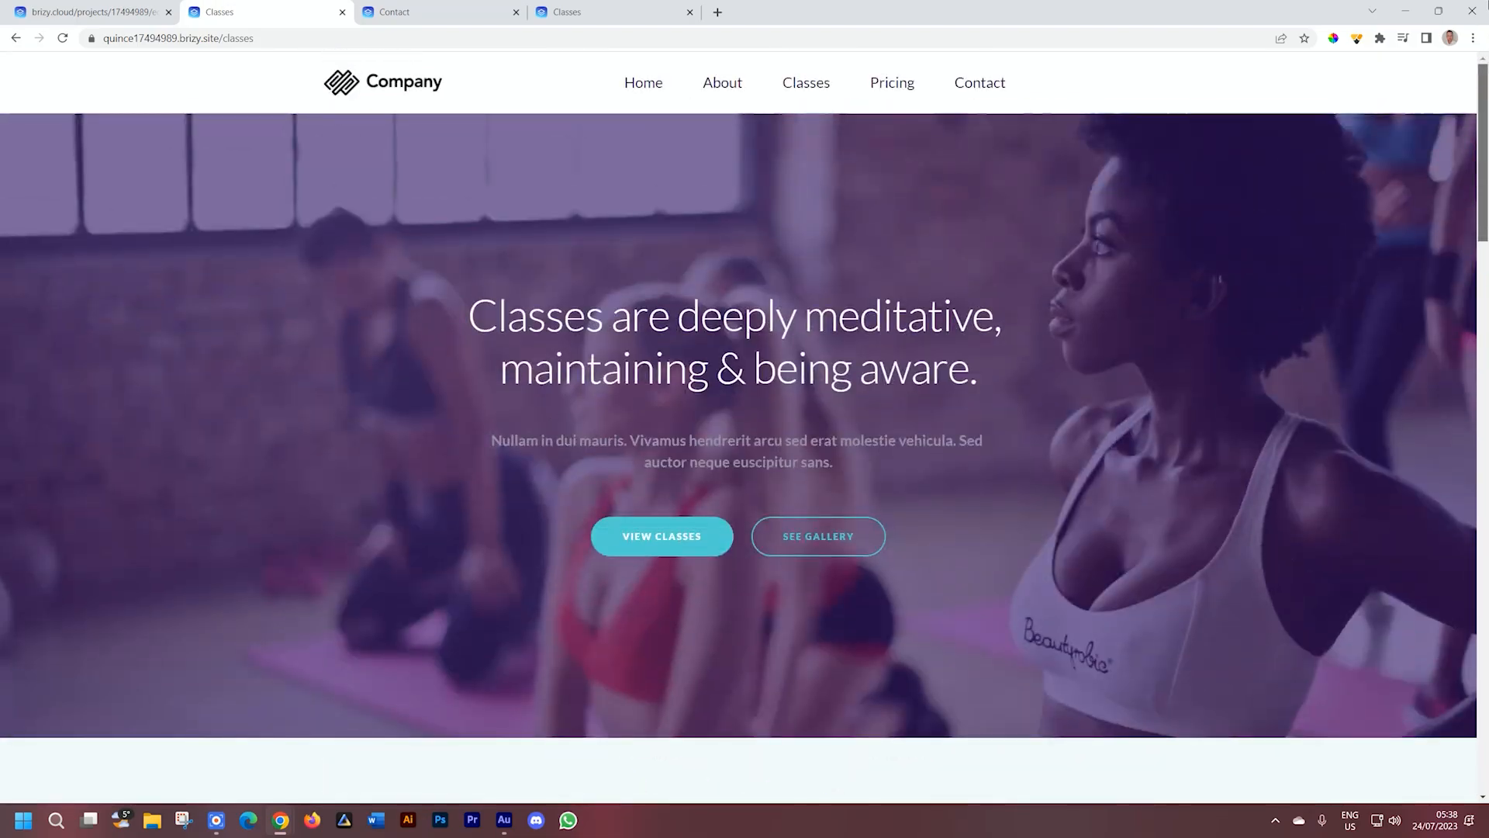
{"action": "left_click", "coordinate": [901, 85]}
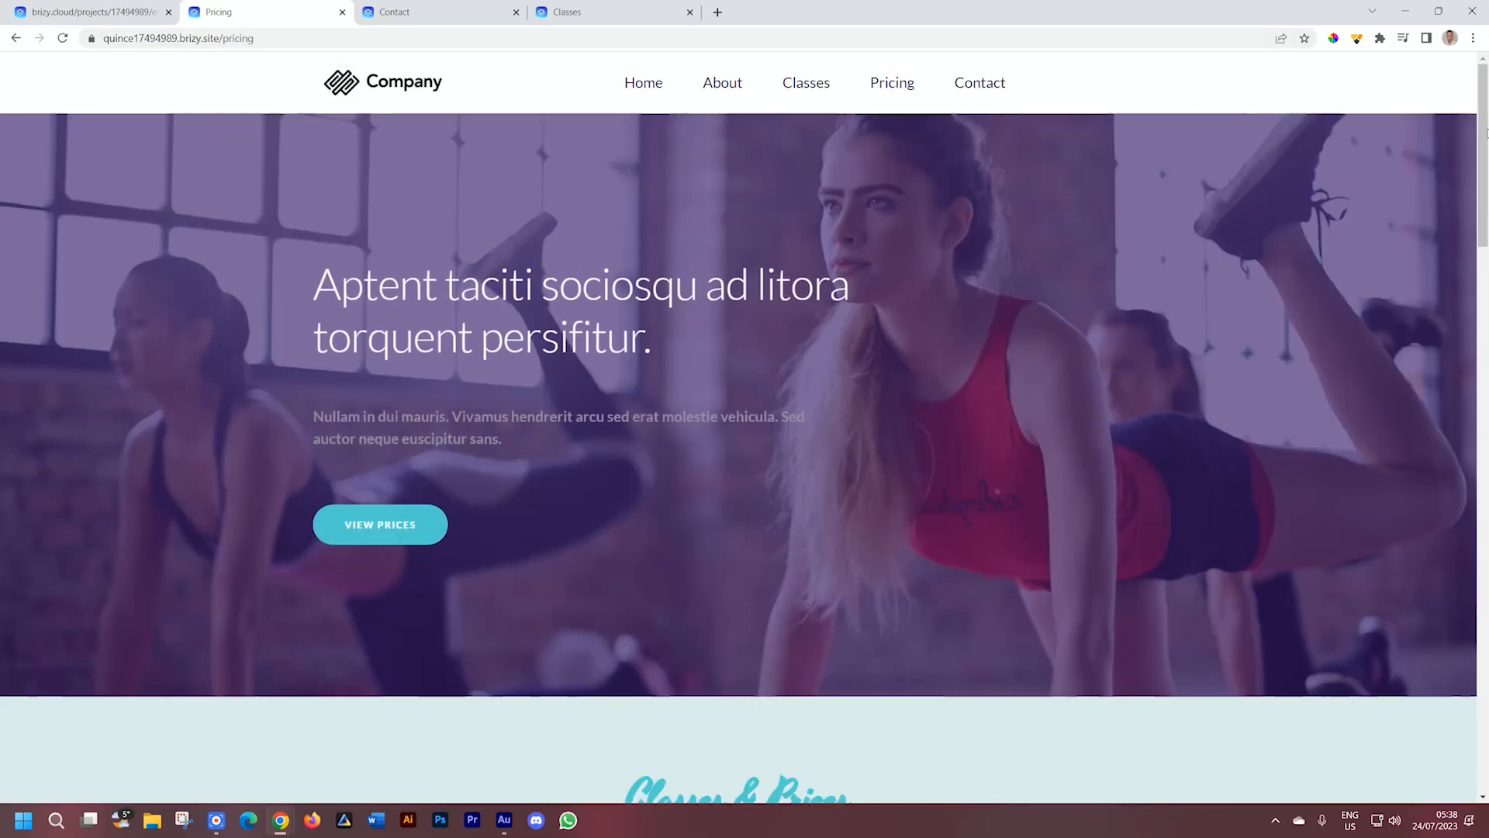
{"action": "mouse_move", "coordinate": [1485, 143]}
{"action": "left_mouse_down"}
{"action": "mouse_move", "coordinate": [1486, 667]}
{"action": "mouse_move", "coordinate": [1486, 116]}
{"action": "left_mouse_up"}
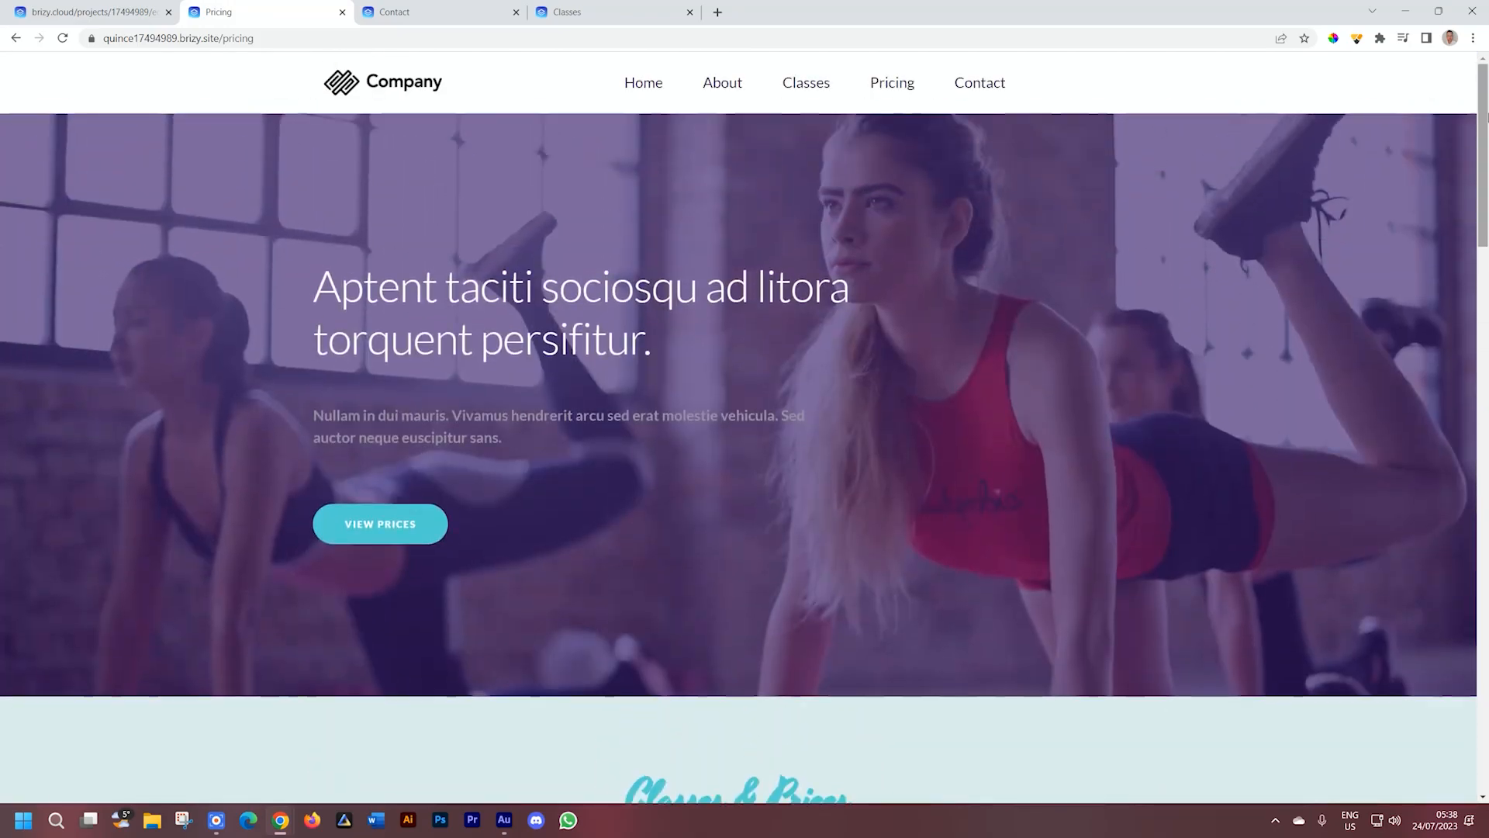